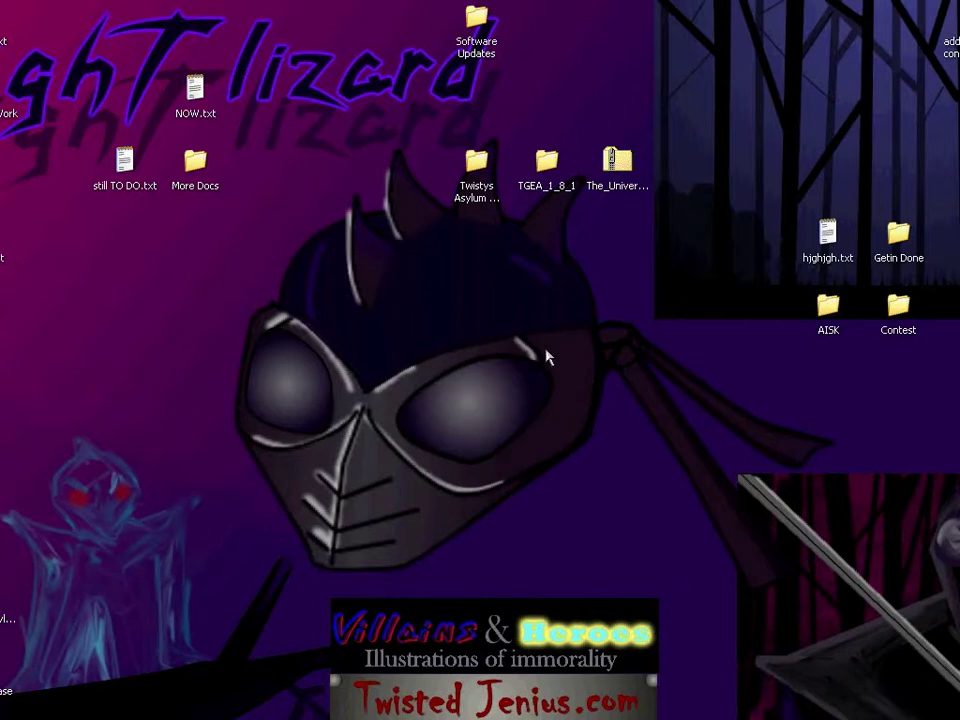
Extract the TGEA_Files folder from the Universal AI Starter Kit archive to the desktop and close the archive.
double_click(617, 165)
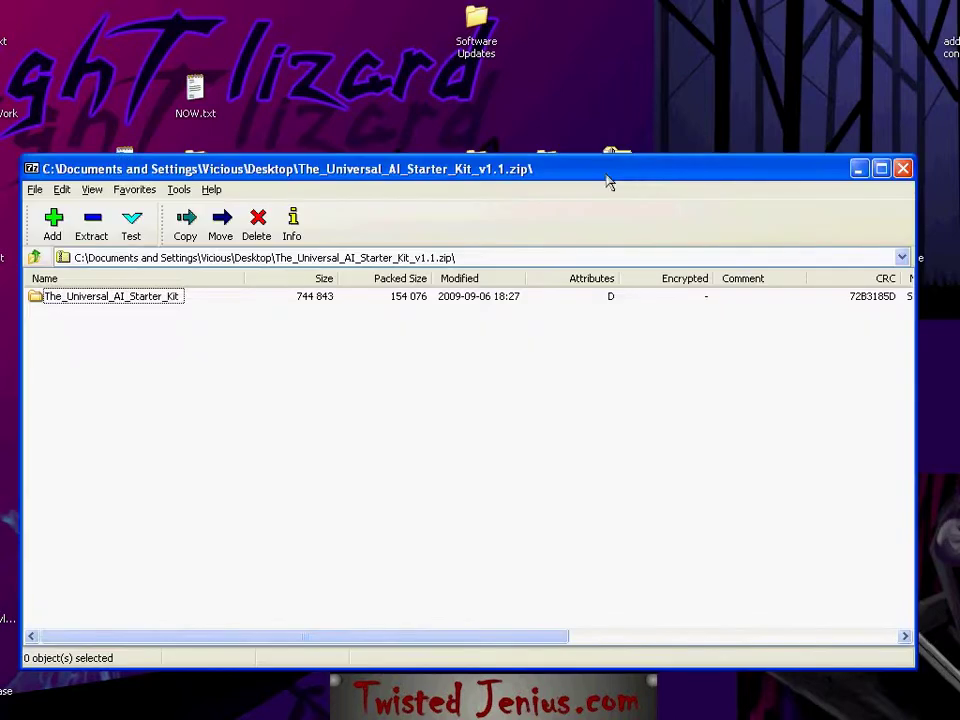
left_click_drag(564, 174, 959, 190)
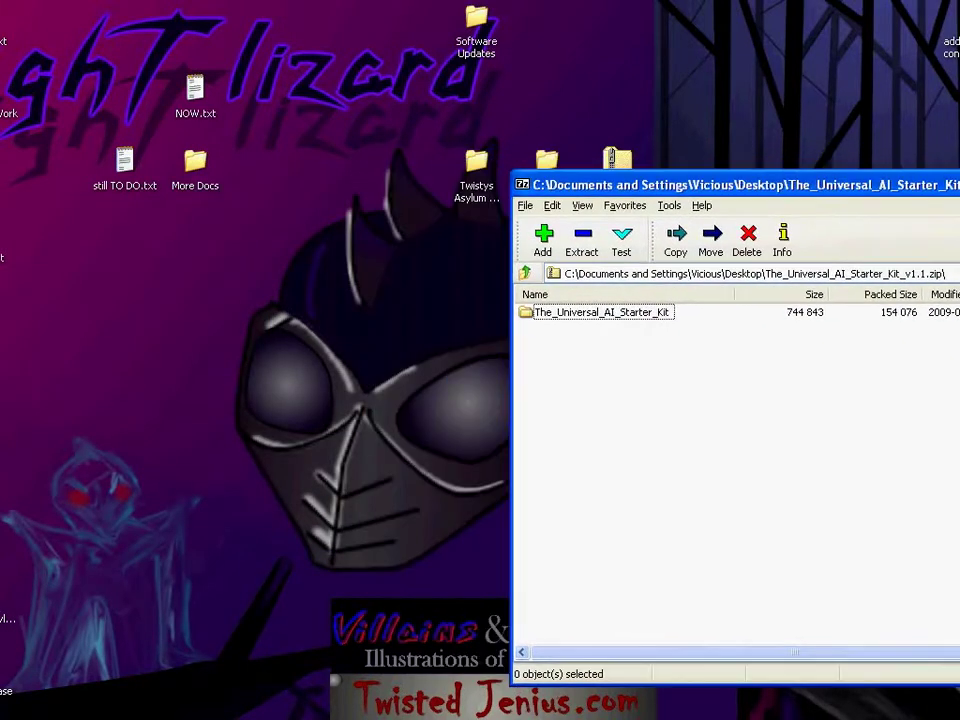
double_click(590, 312)
left_click(557, 329)
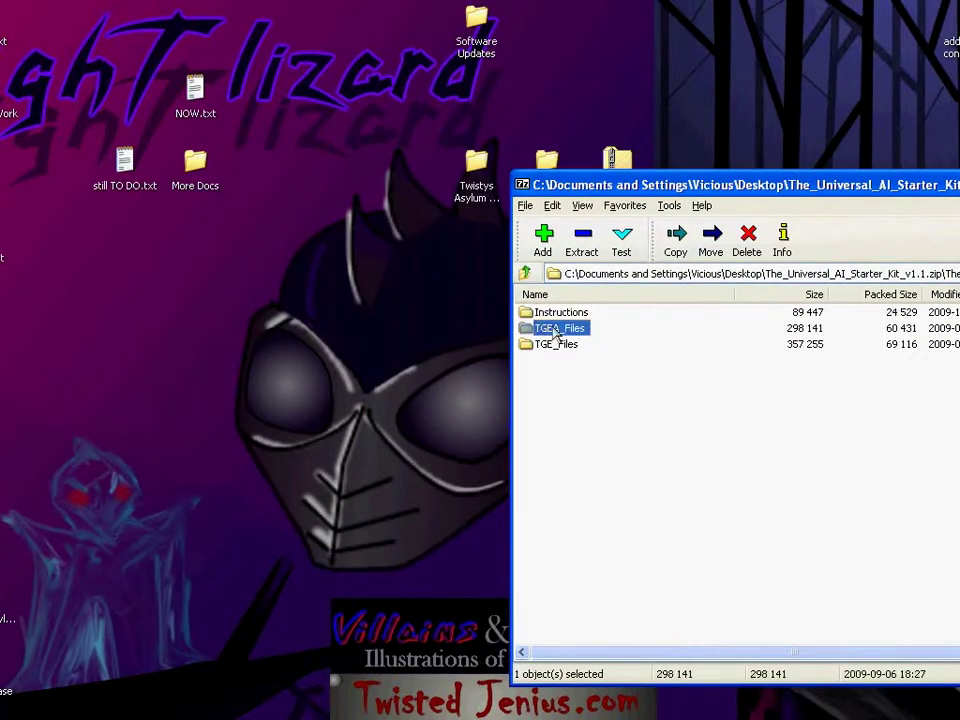
left_click_drag(396, 338, 399, 339)
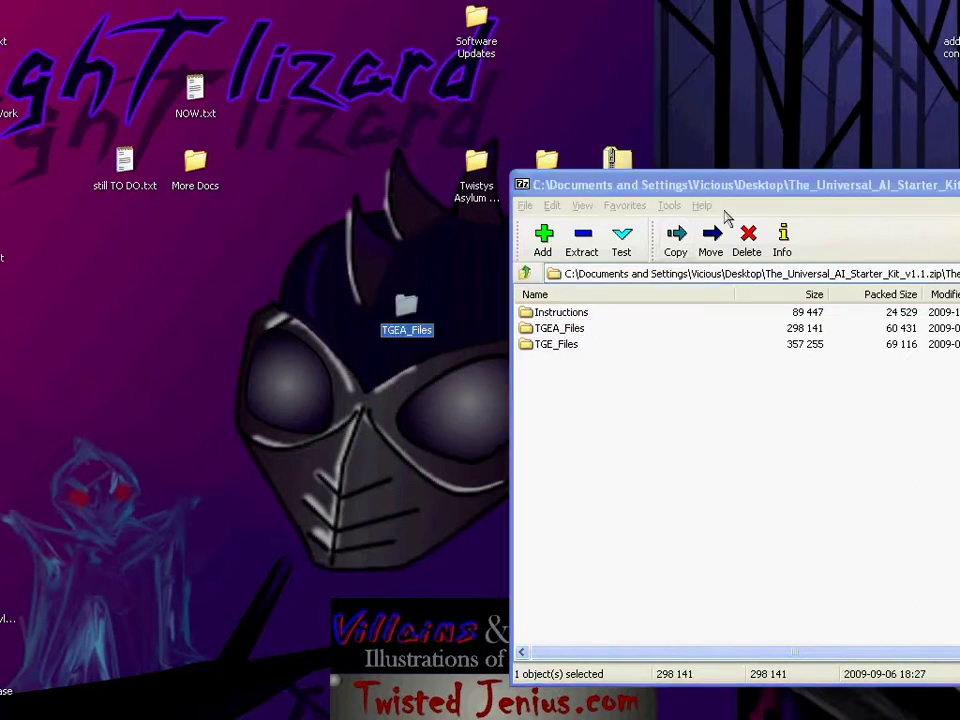
left_click_drag(754, 187, 354, 170)
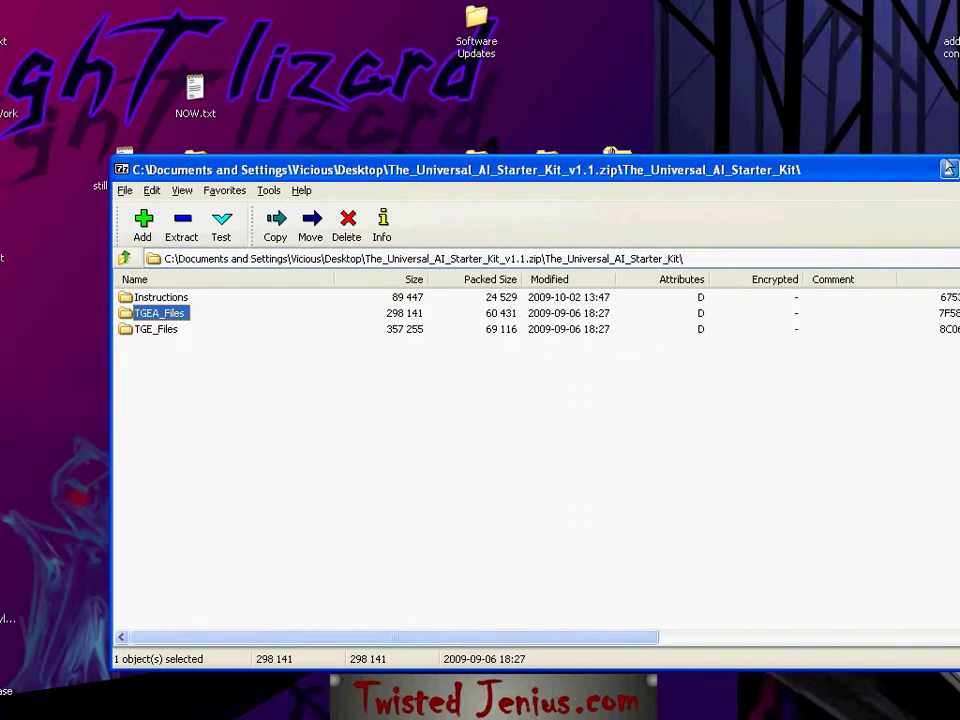
key("alt+F4")
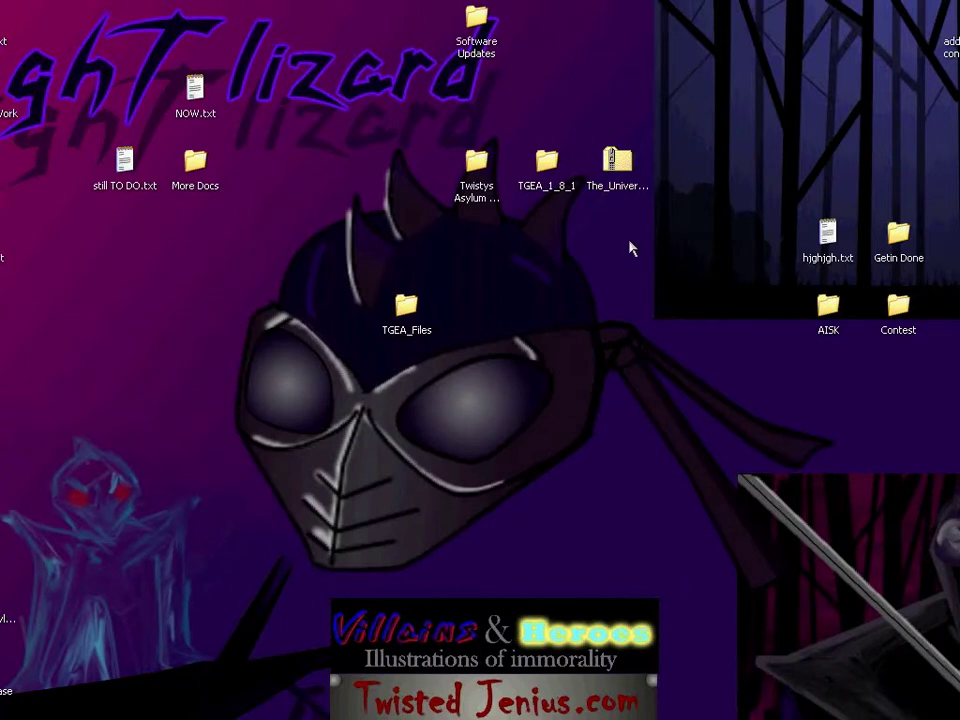
Open the game folder of the Tutorial1 project inside TGEA_1_8_1\Projects.
double_click(547, 164)
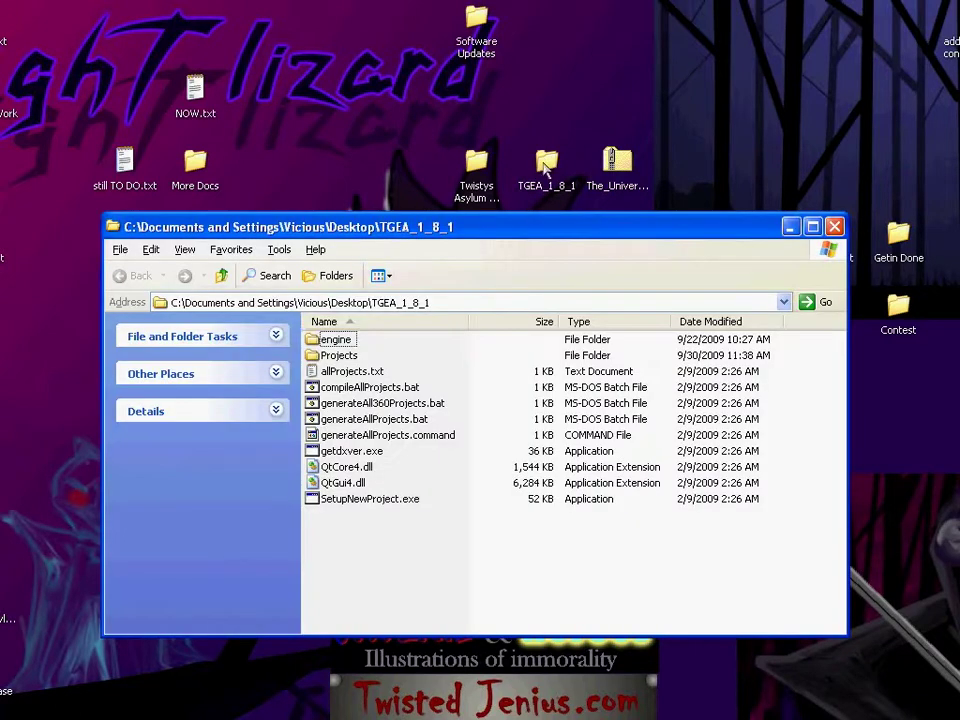
double_click(342, 356)
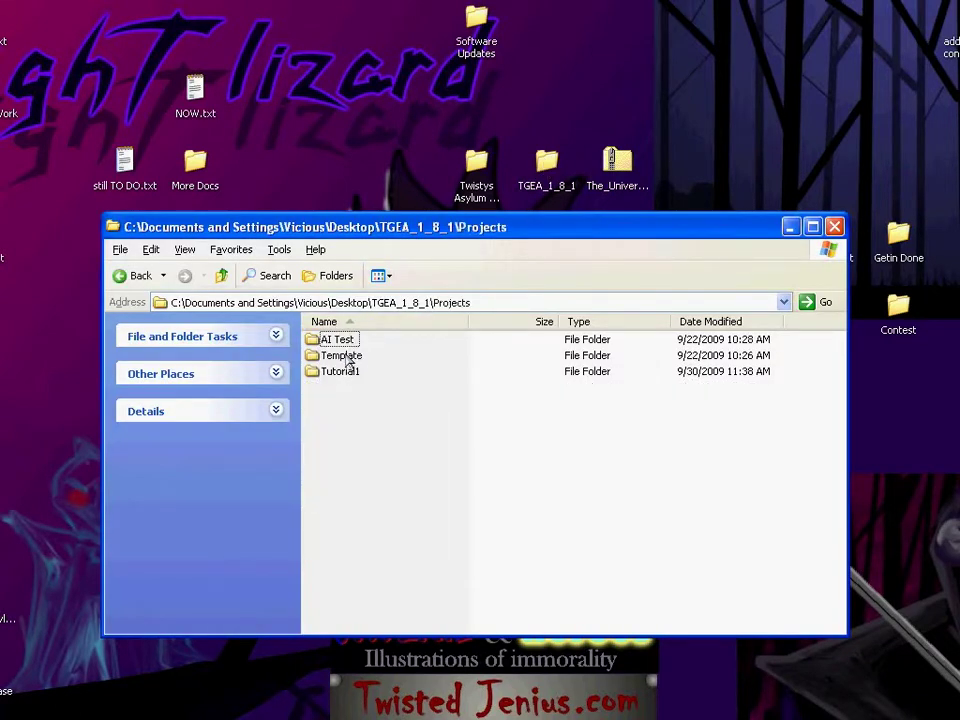
double_click(338, 371)
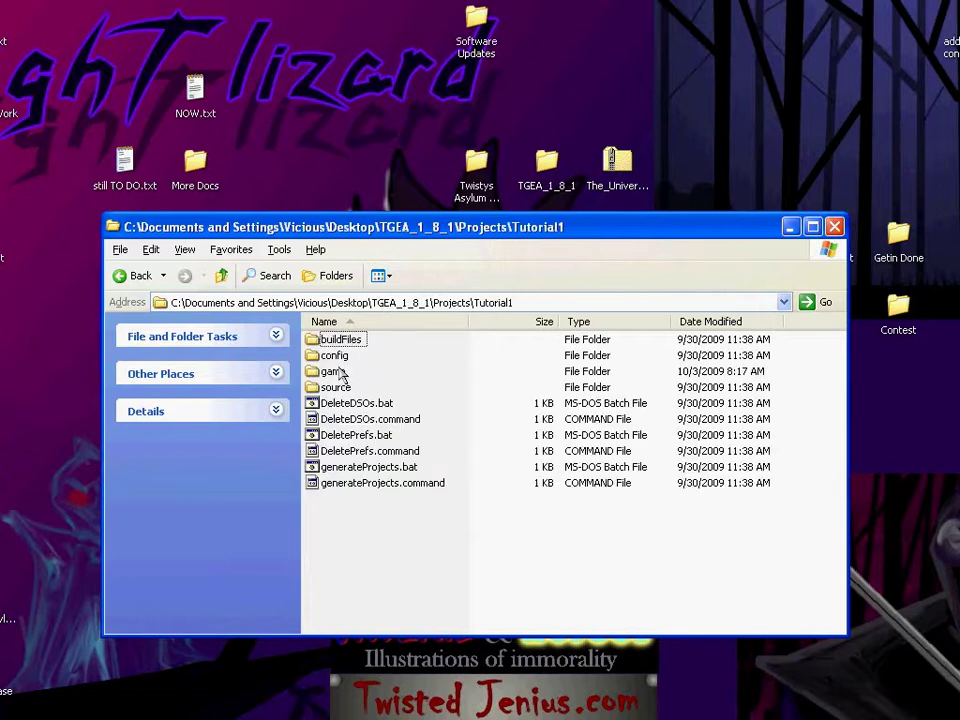
double_click(336, 370)
Move the scriptsAndAssets and tools folders from TGEA_Files into the Tutorial1 game folder, replacing all existing files, and close TGEA_Files.
left_click_drag(386, 236, 329, 341)
left_click_drag(405, 305, 607, 233)
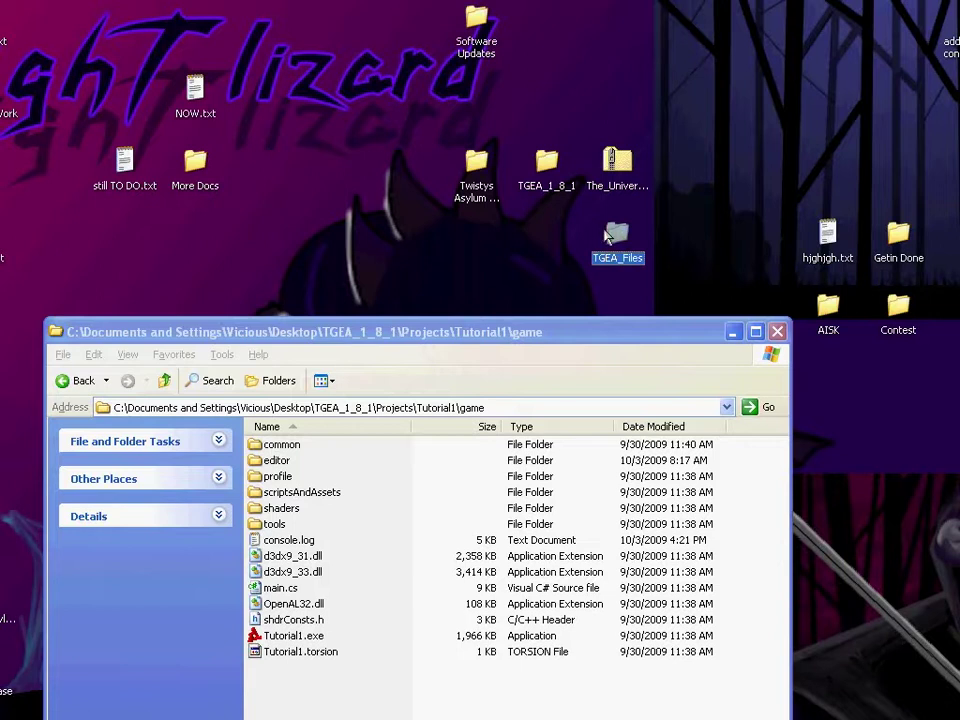
double_click(618, 235)
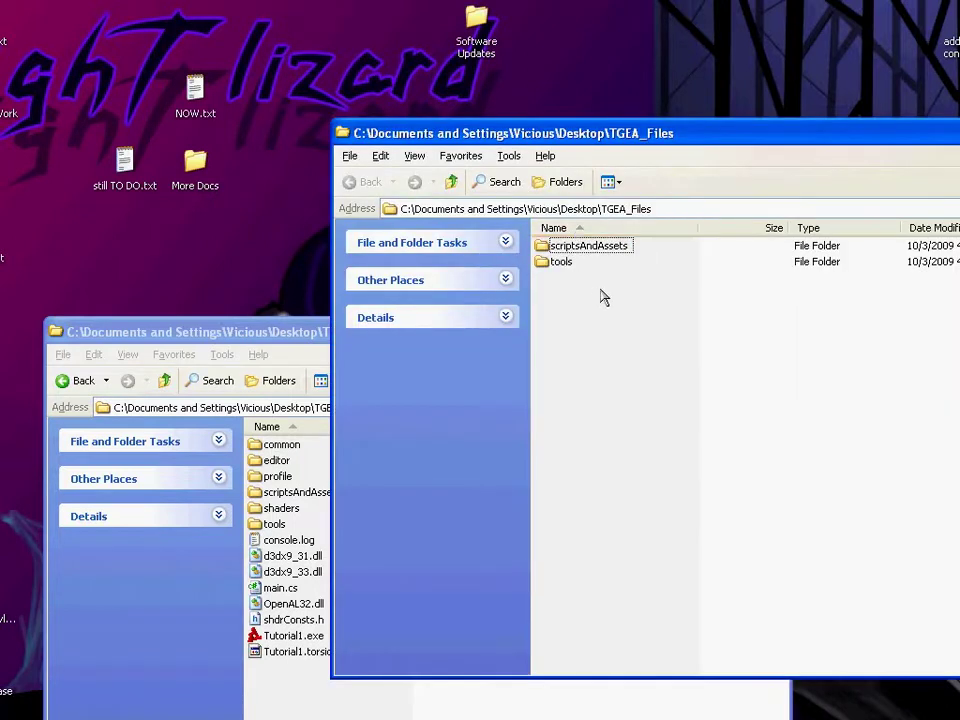
left_click_drag(600, 289, 322, 521)
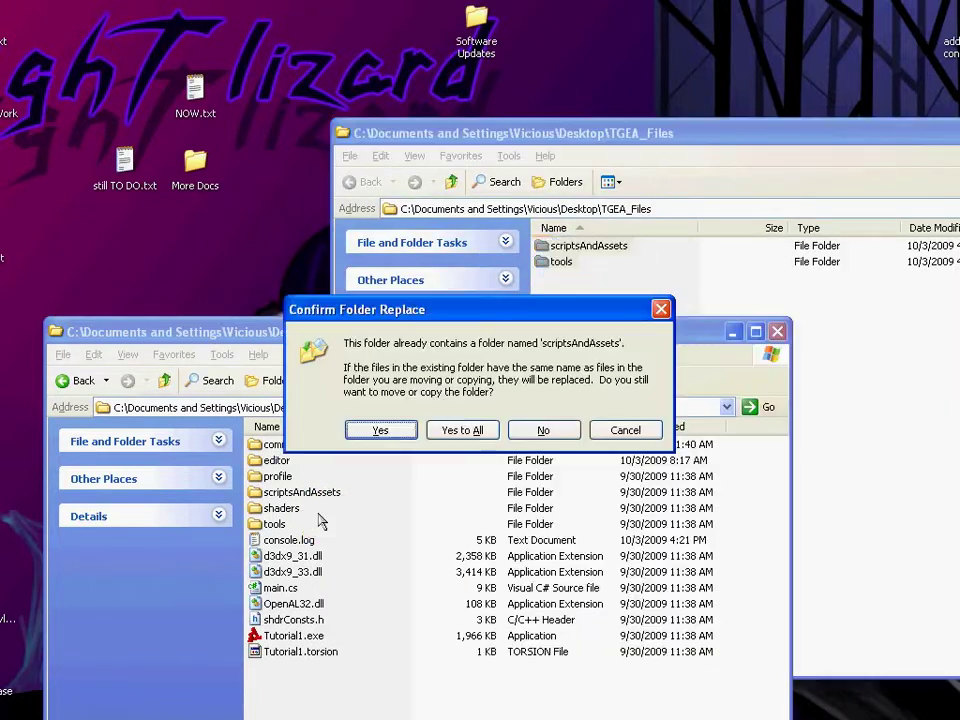
left_click(463, 431)
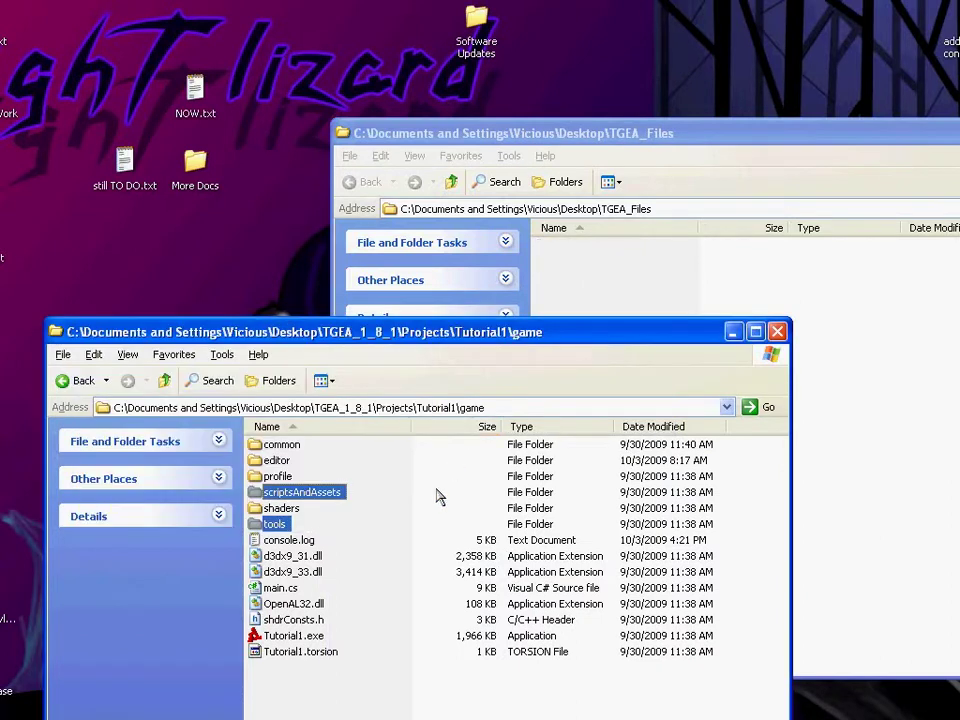
left_click_drag(841, 142, 782, 140)
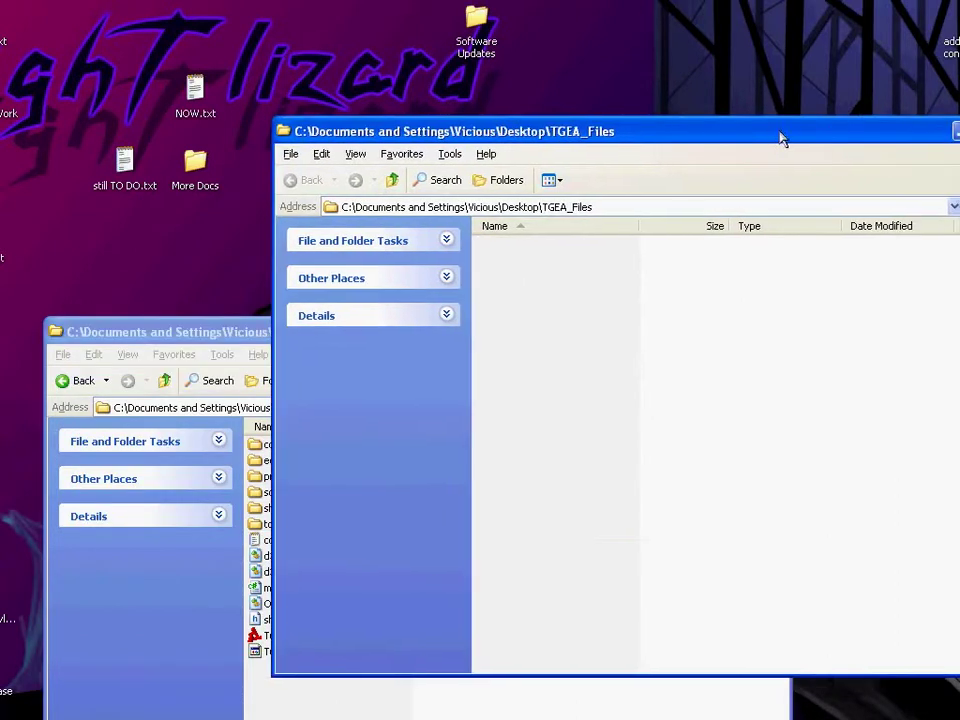
left_click(959, 131)
Run Tutorial1.exe from the game folder and open the AI Marker Editor inside the mission.
left_click_drag(590, 332, 658, 184)
left_click(385, 495)
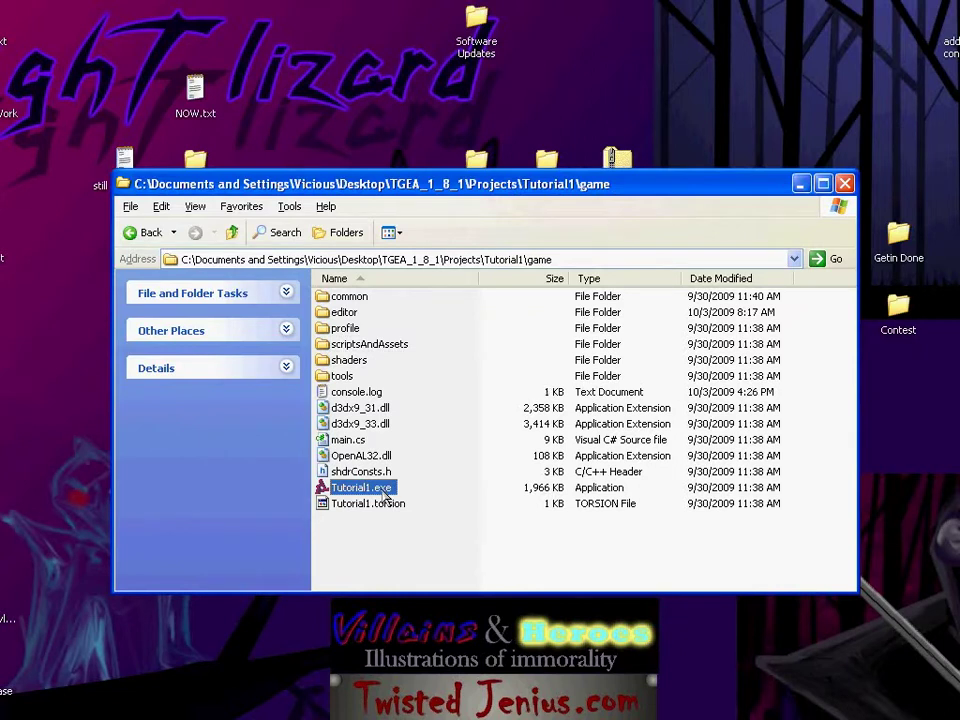
double_click(385, 495)
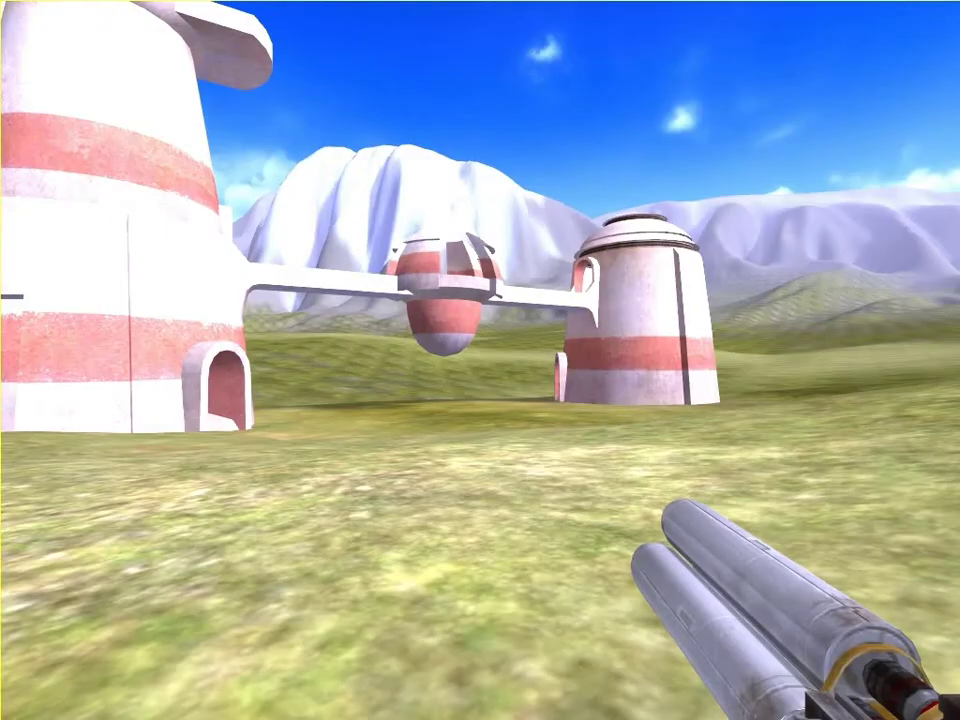
key("w")
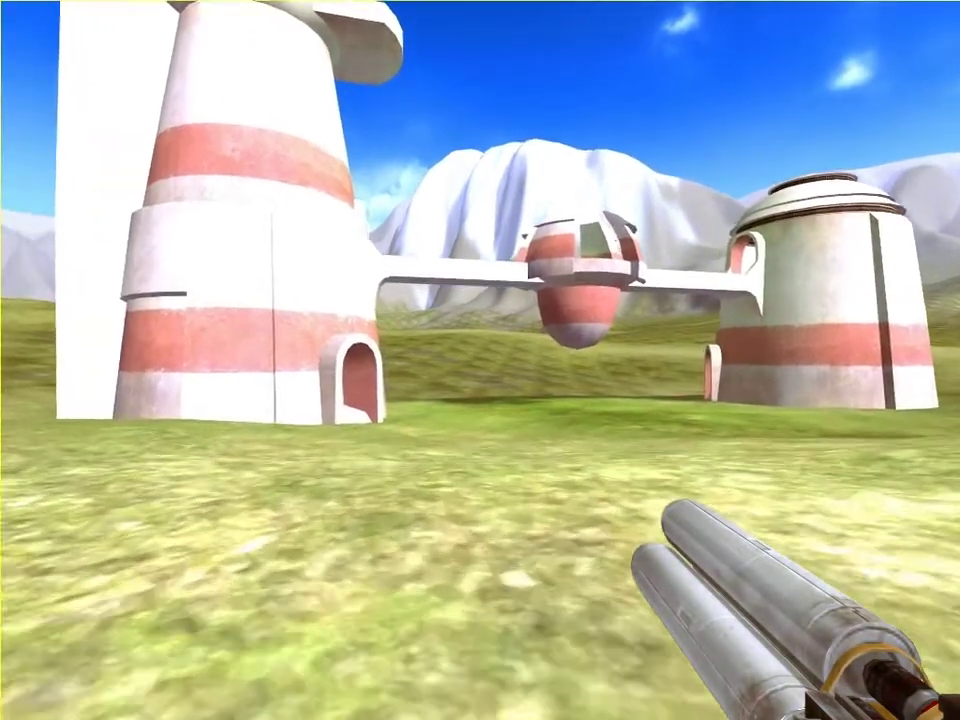
key("F9")
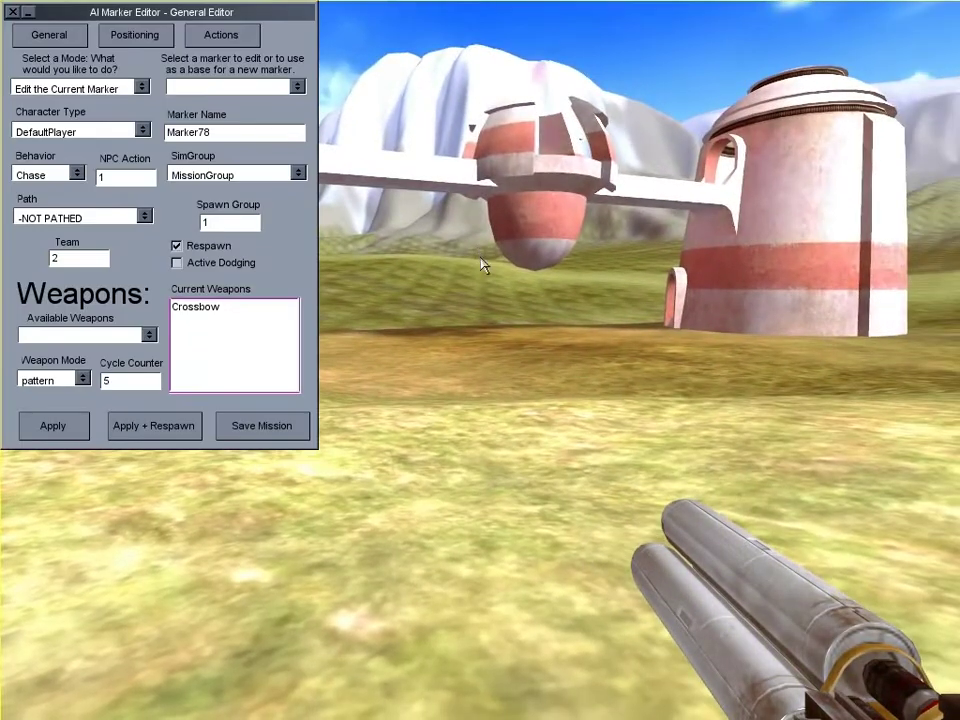
Create a new AI marker on team 1 at the player's current position and apply it.
left_click(142, 88)
left_click(128, 107)
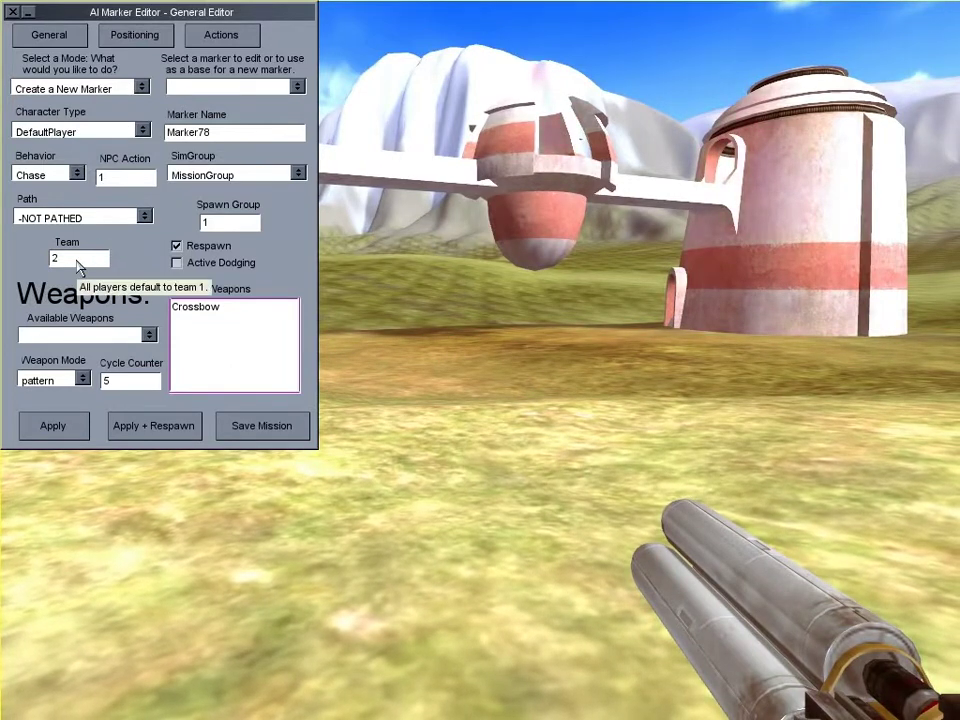
left_click_drag(78, 266, 40, 268)
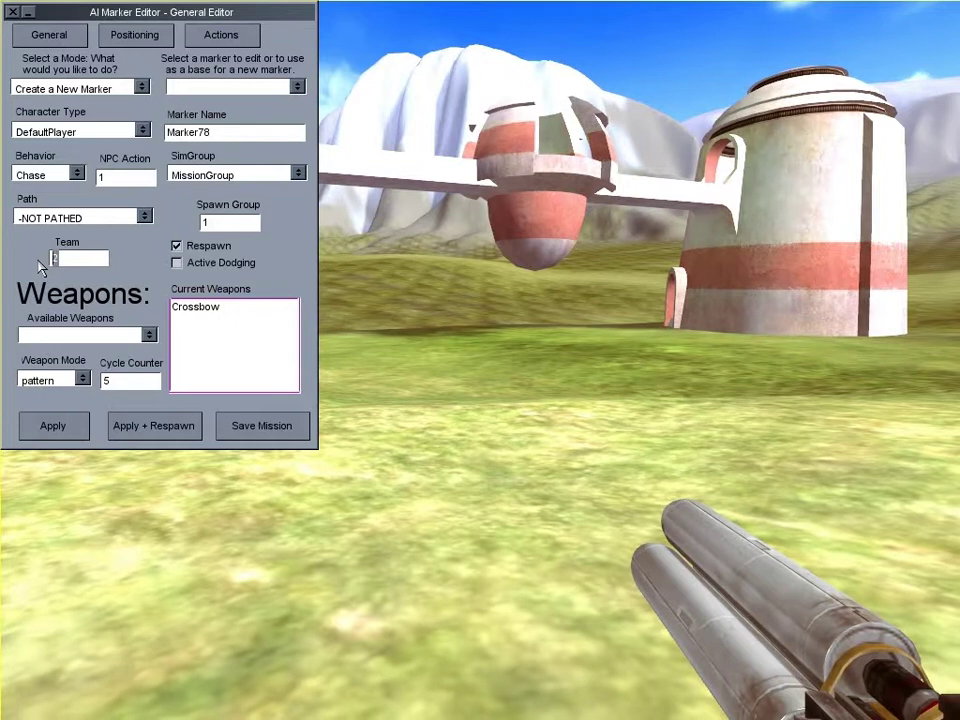
left_click(113, 46)
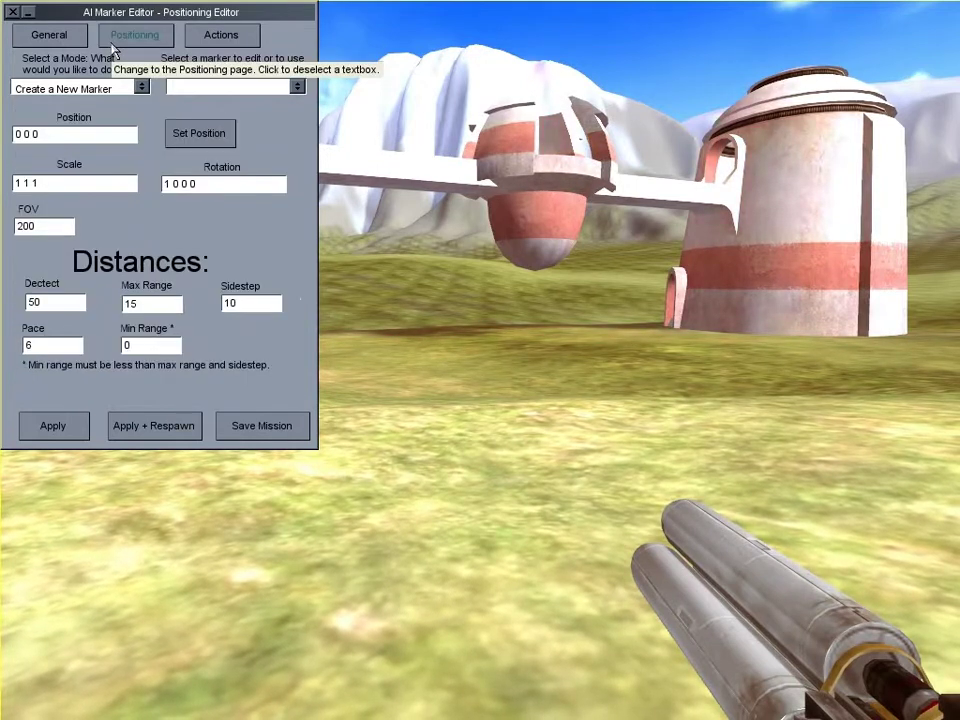
left_click(182, 140)
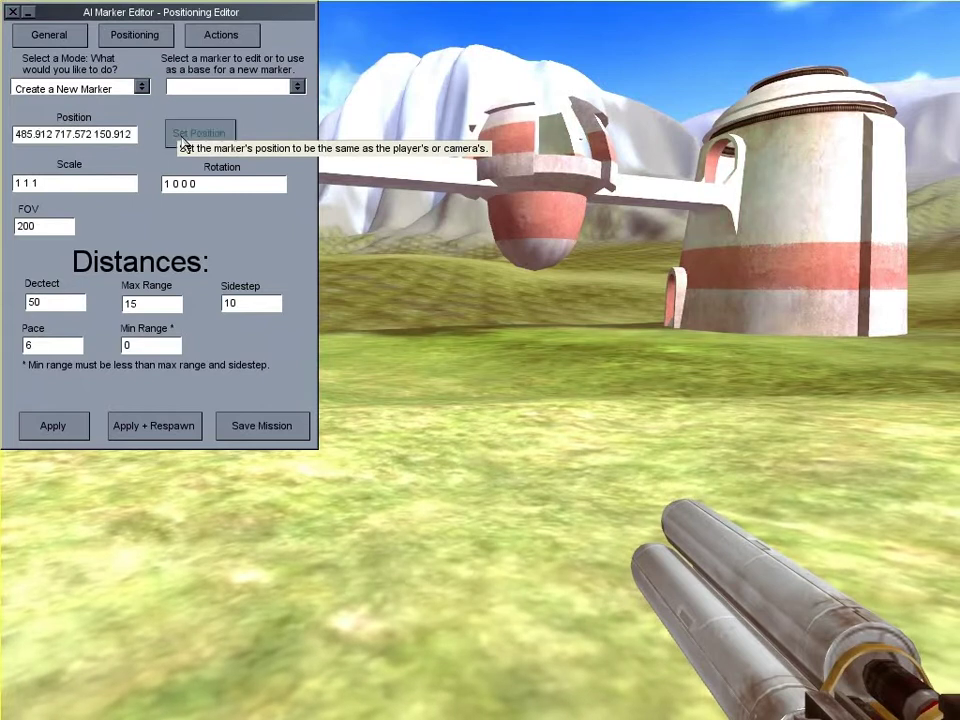
left_click(56, 427)
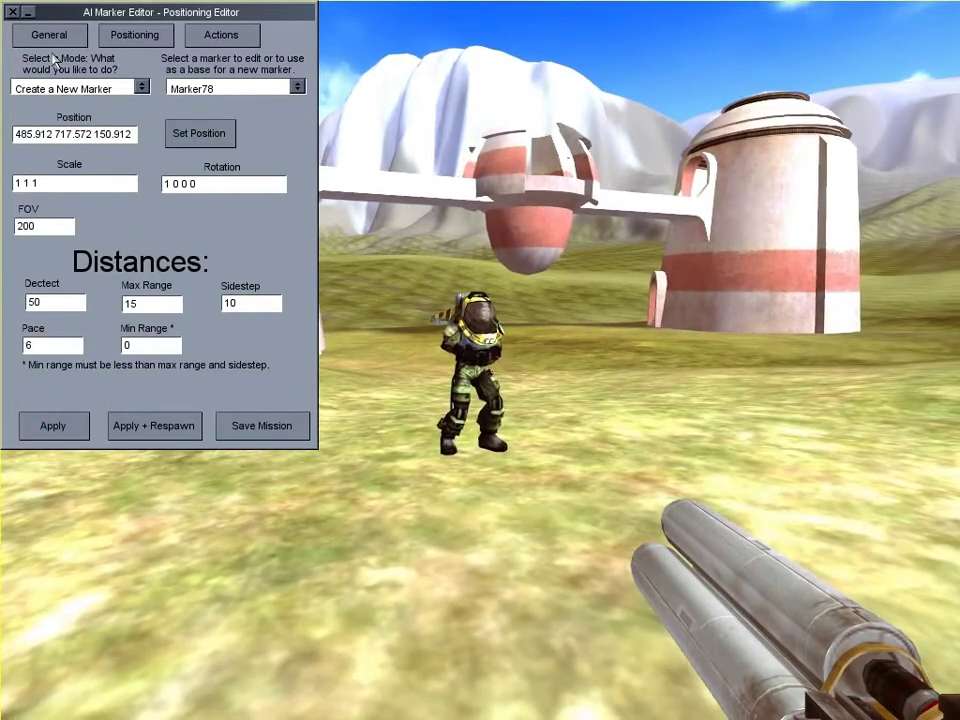
Switch to editing the current marker, disable Respawn and enable Active Dodging in its general settings.
left_click(52, 40)
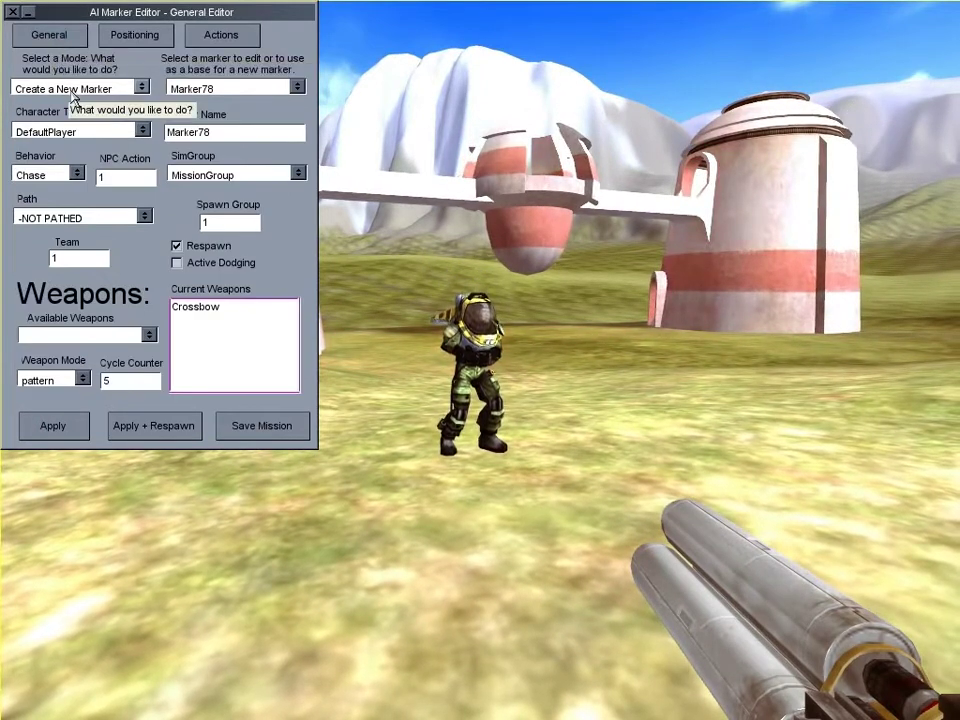
left_click(75, 89)
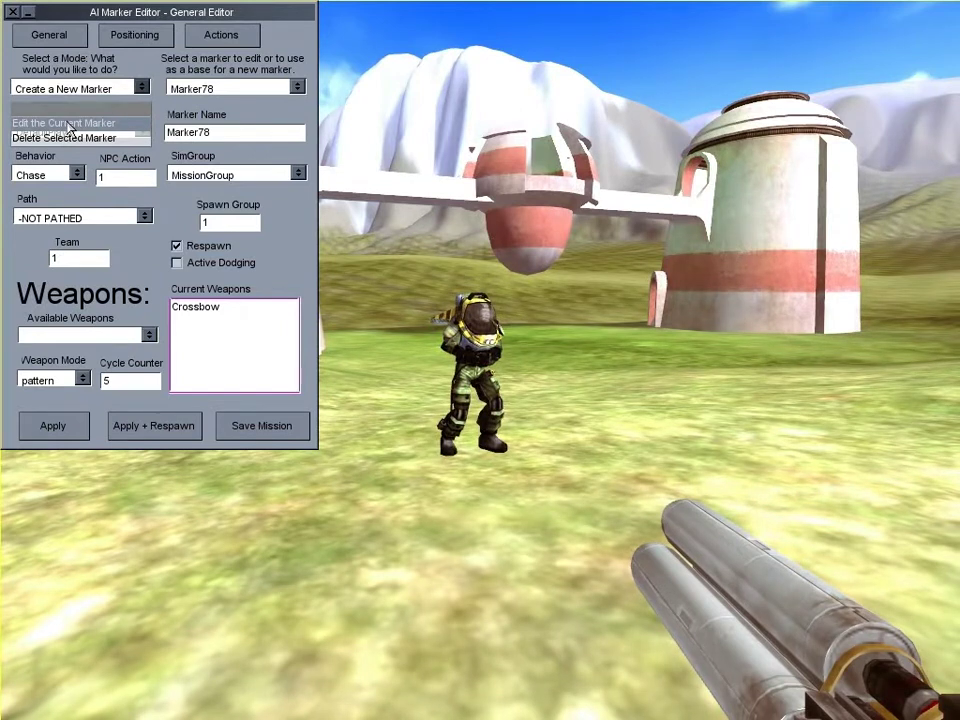
left_click(70, 124)
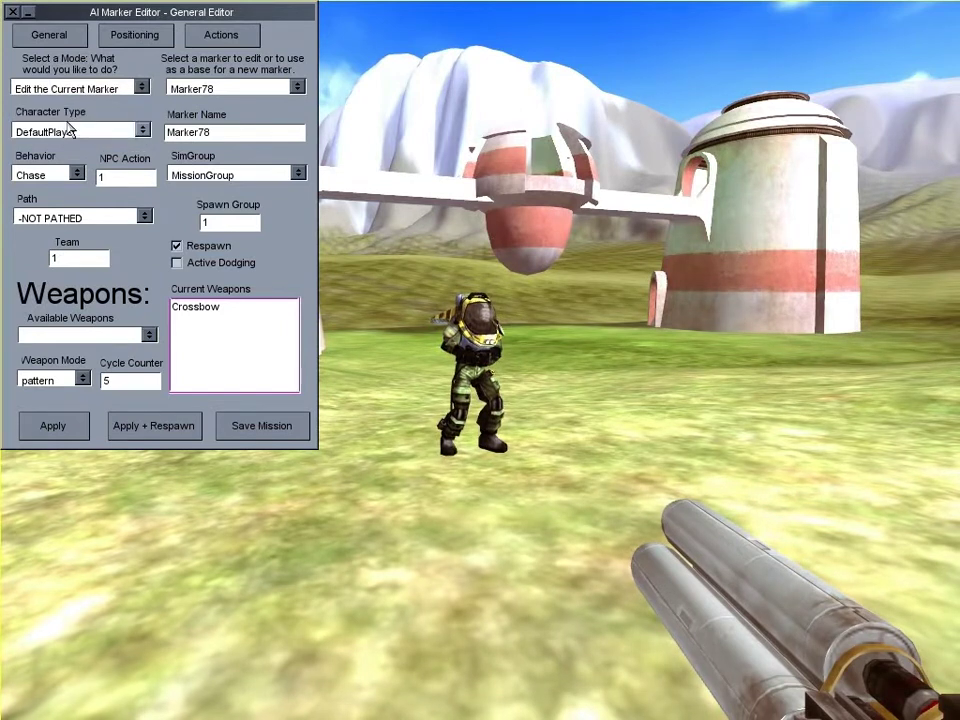
left_click(177, 246)
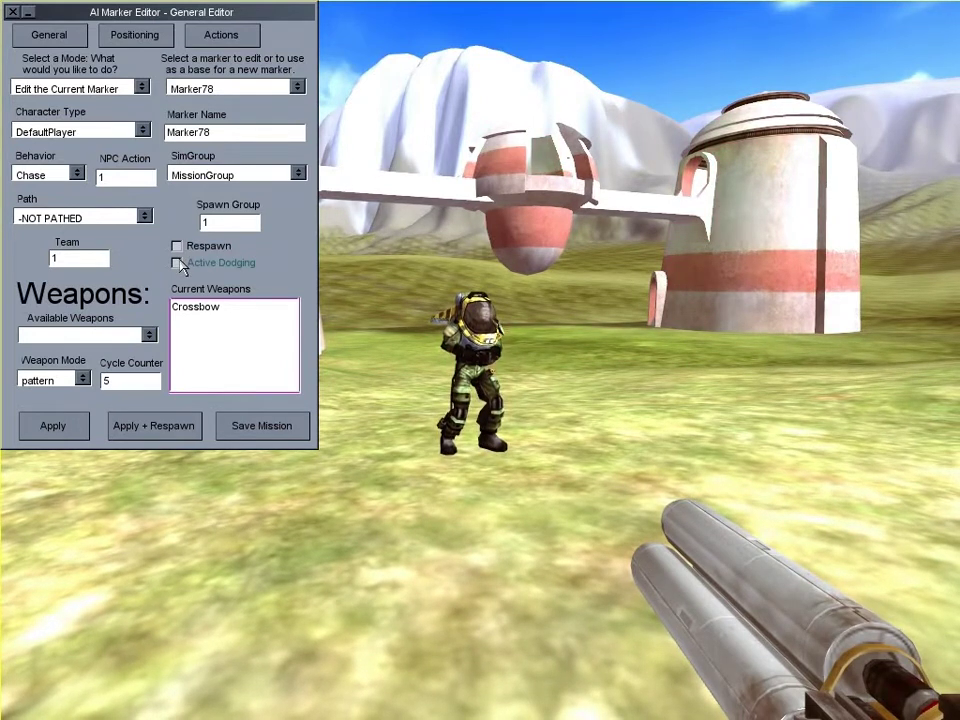
left_click(177, 263)
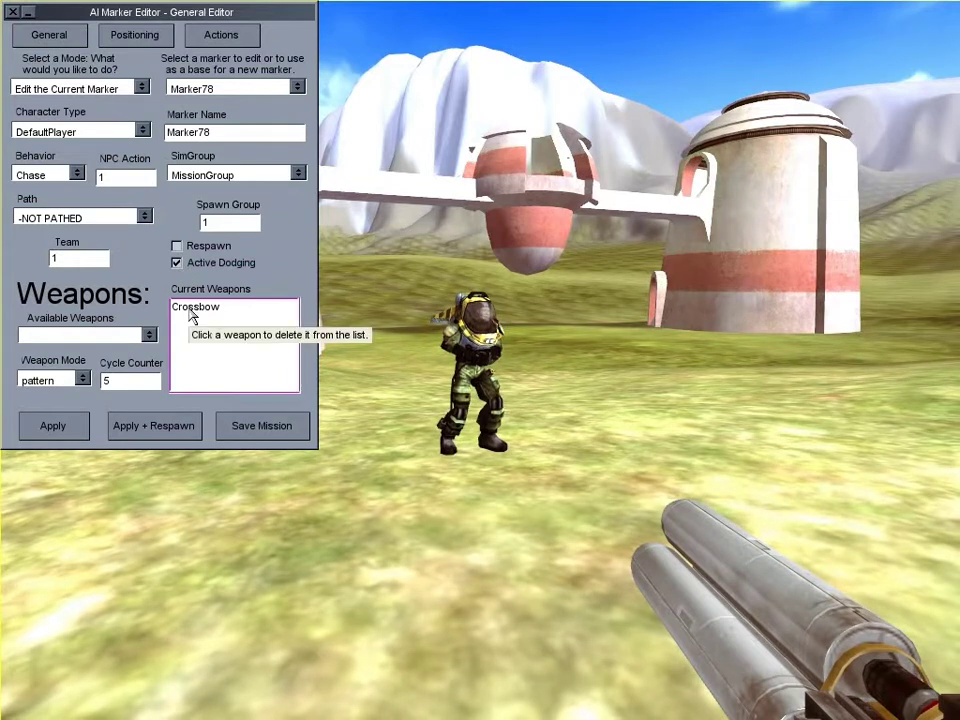
Replace the marker's Crossbow with the RocketLauncher and apply the changes.
left_click(192, 316)
left_click(149, 334)
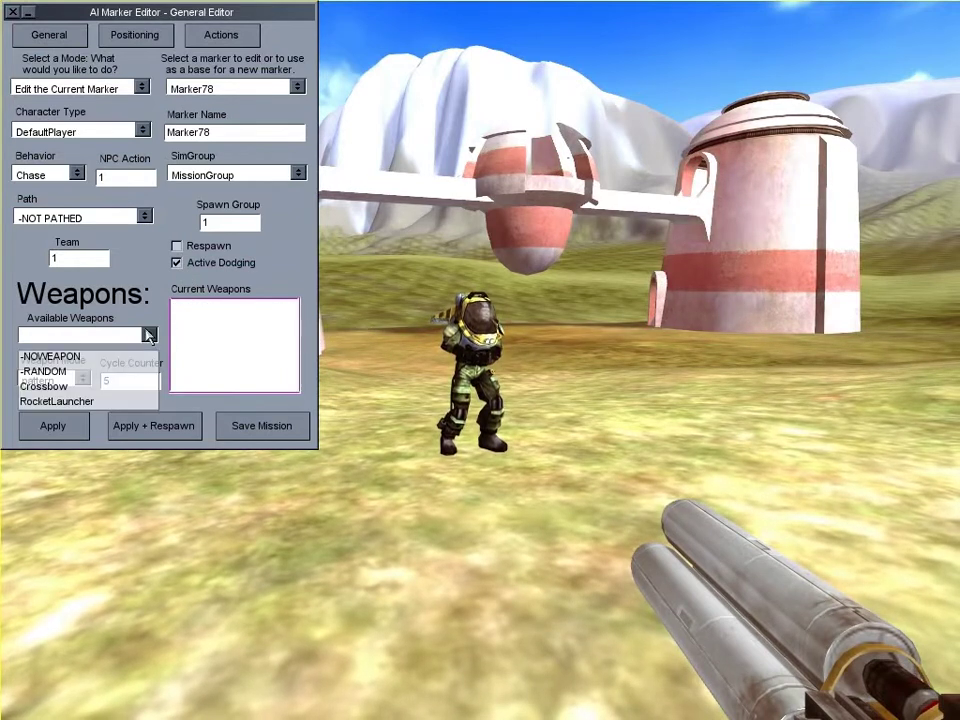
left_click(100, 401)
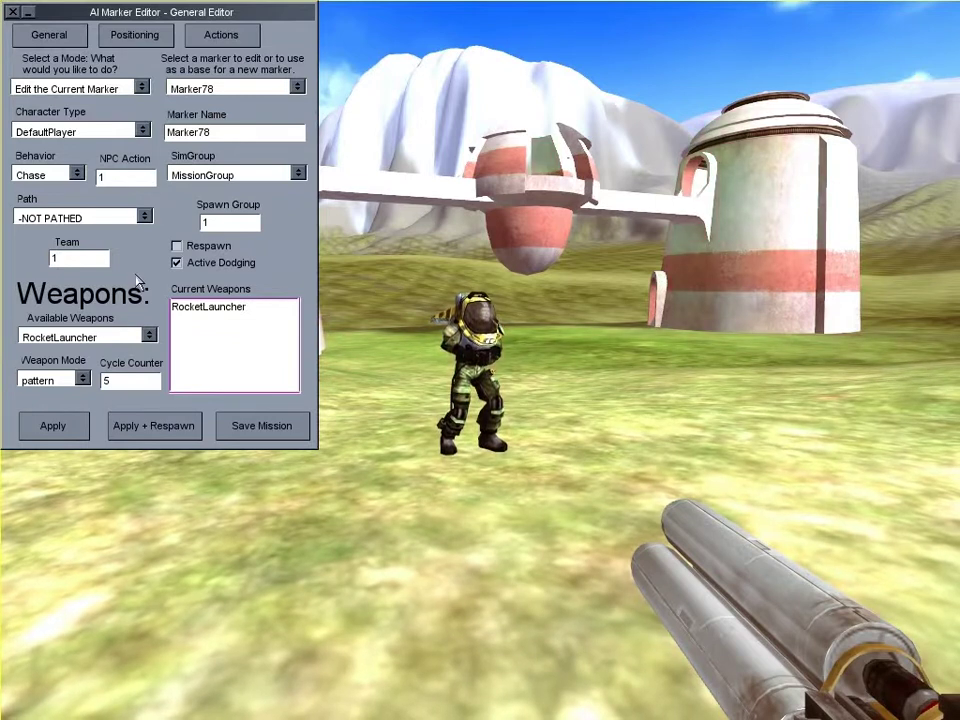
left_click(58, 428)
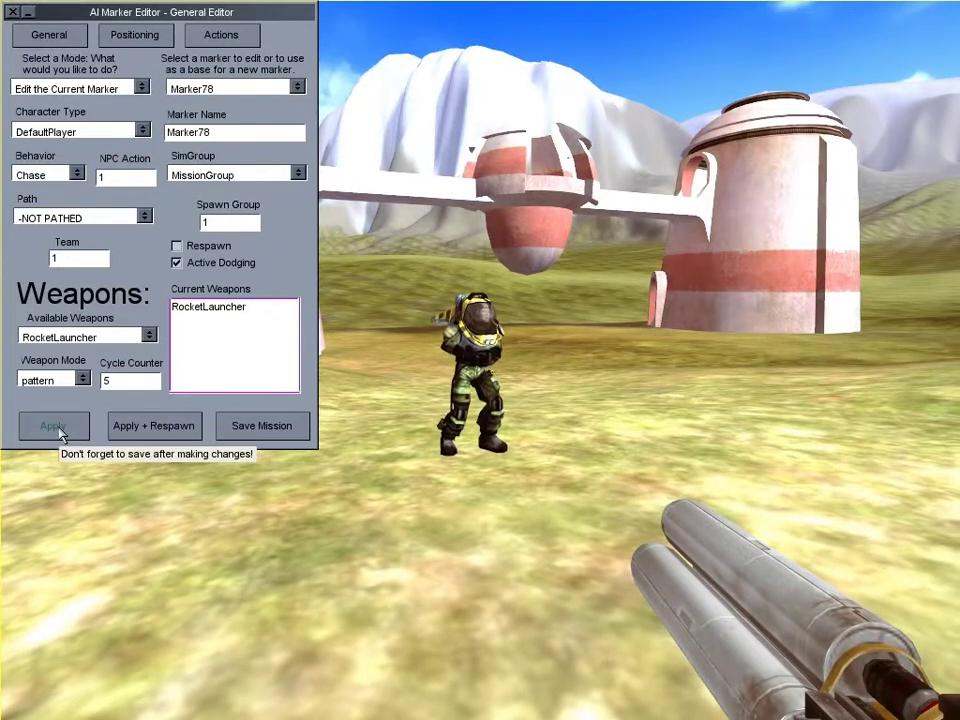
Rename all AI markers automatically.
left_click(210, 36)
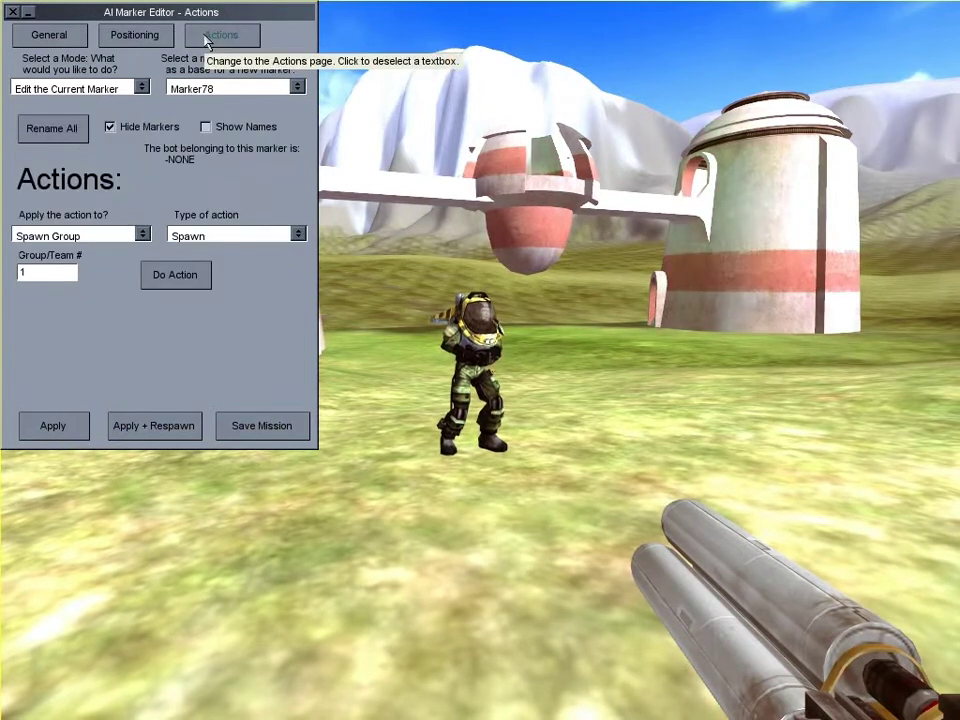
left_click(71, 138)
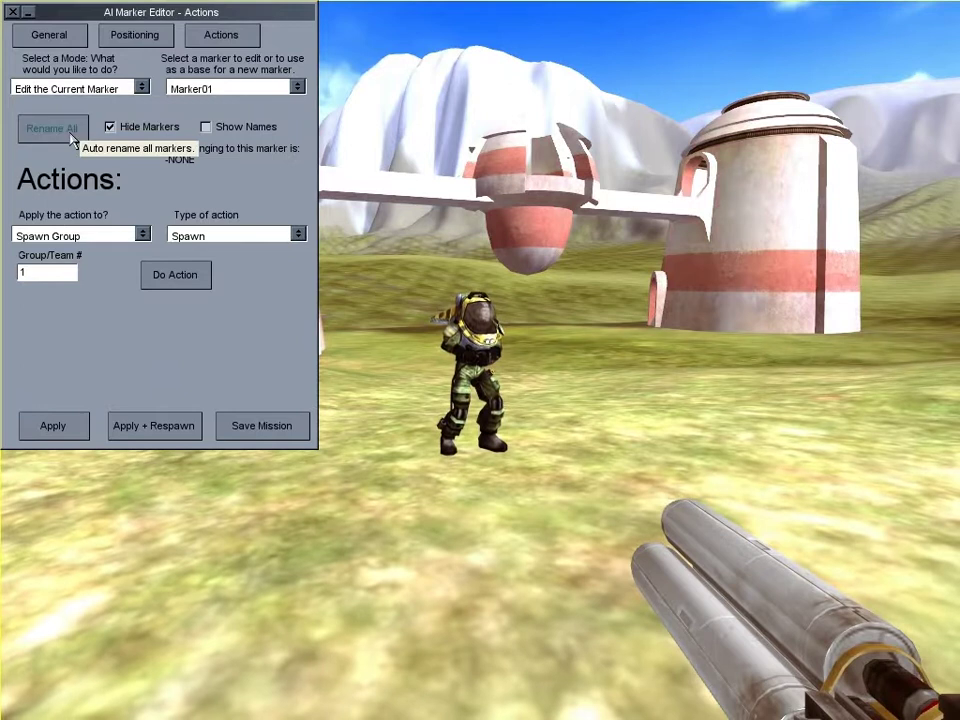
Set Marker01's max range to 25 and its sidestep distance to 15, and apply the changes.
left_click(30, 34)
left_click(115, 38)
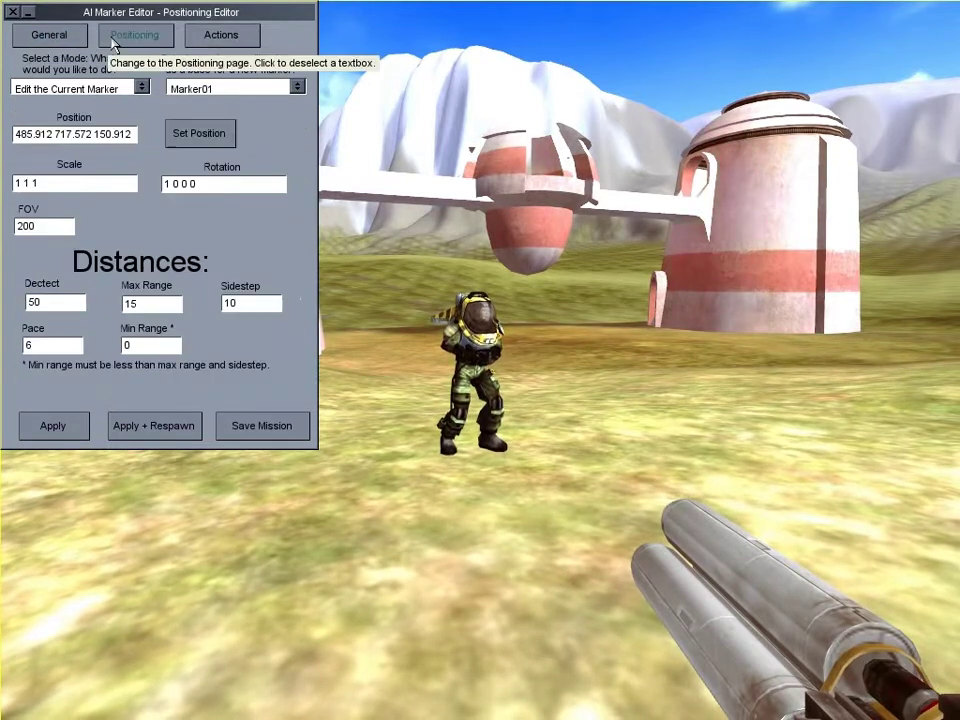
left_click_drag(132, 305, 126, 307)
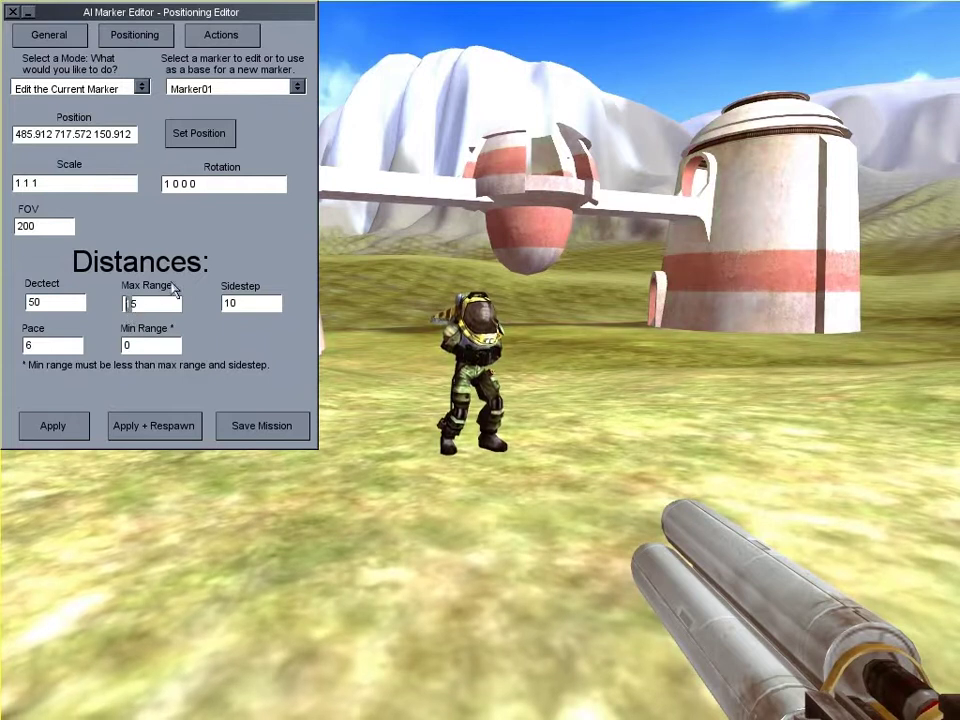
type("2")
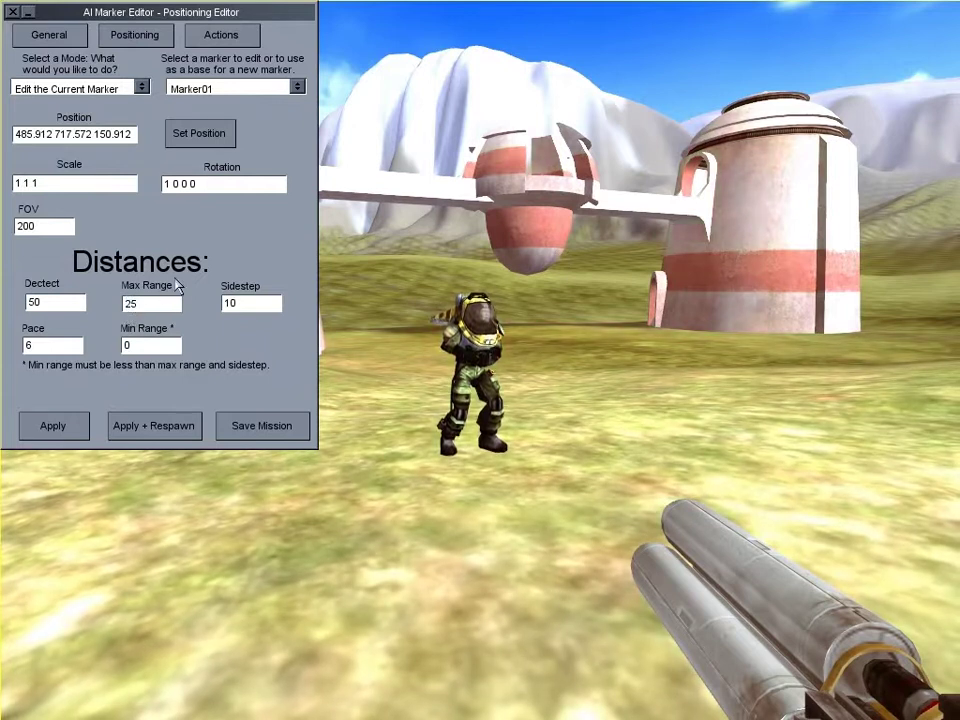
left_click(234, 308)
left_click(47, 428)
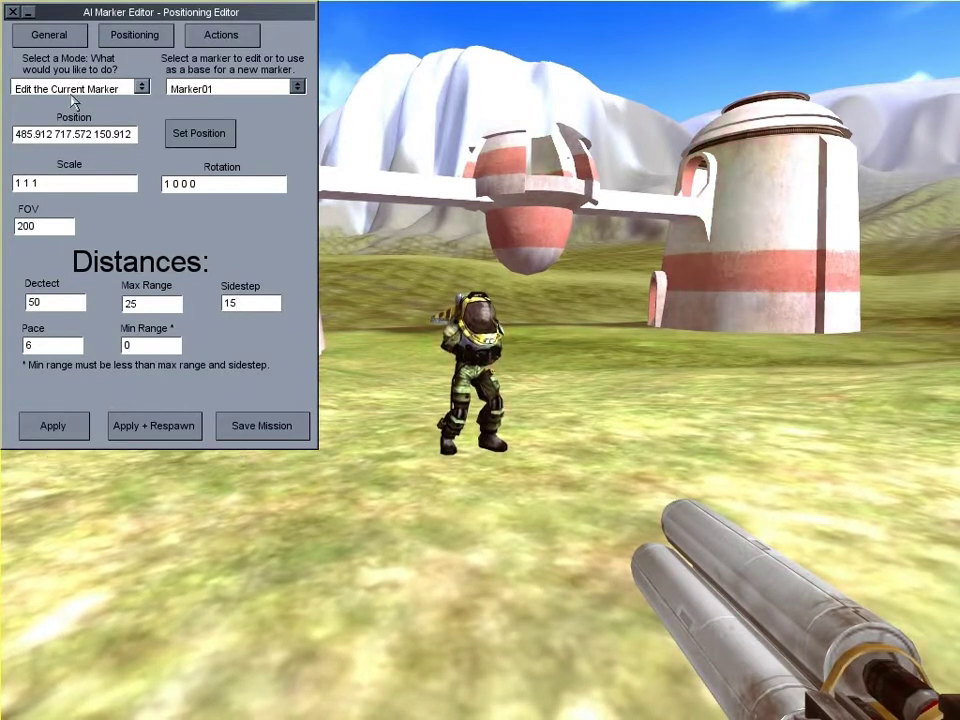
Add the Crossbow to Marker01's current weapons, set the cycle counter to 3 and apply the changes.
left_click(72, 44)
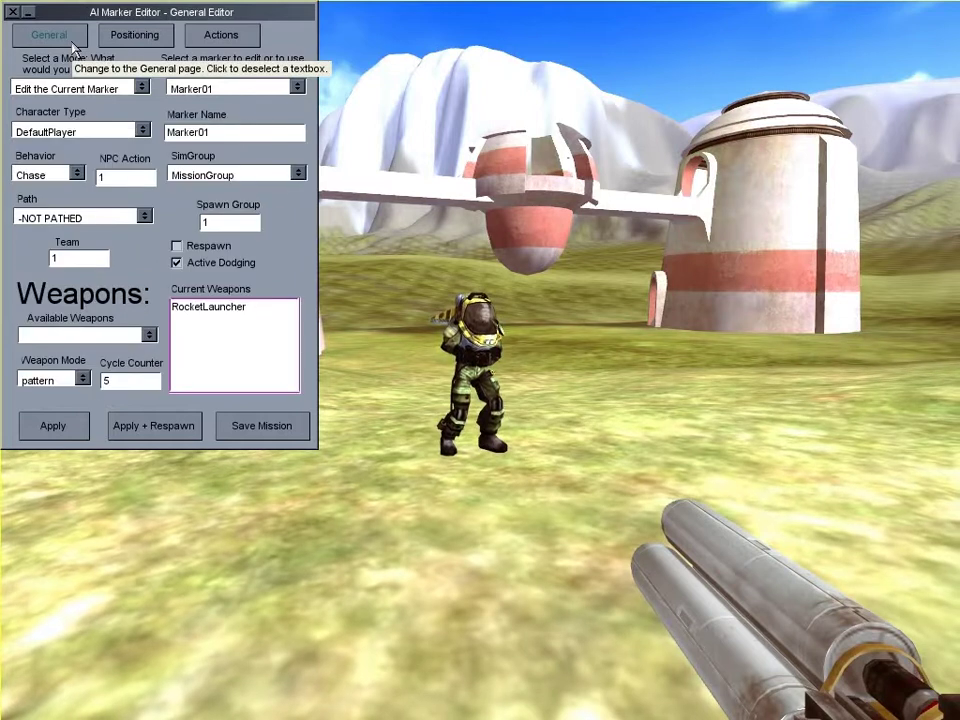
left_click(150, 335)
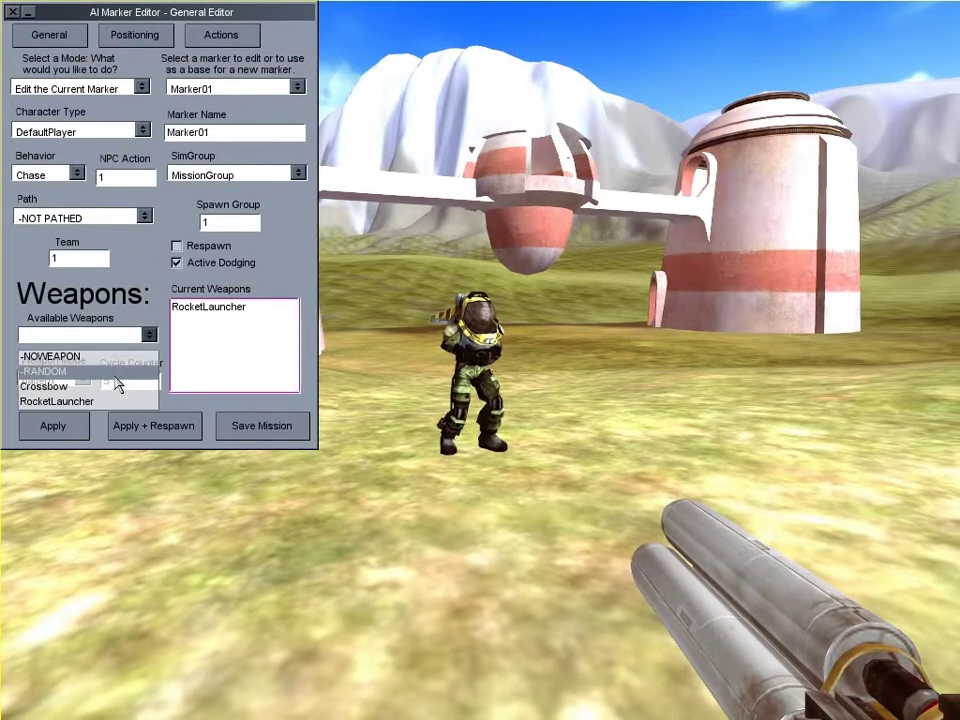
left_click(108, 388)
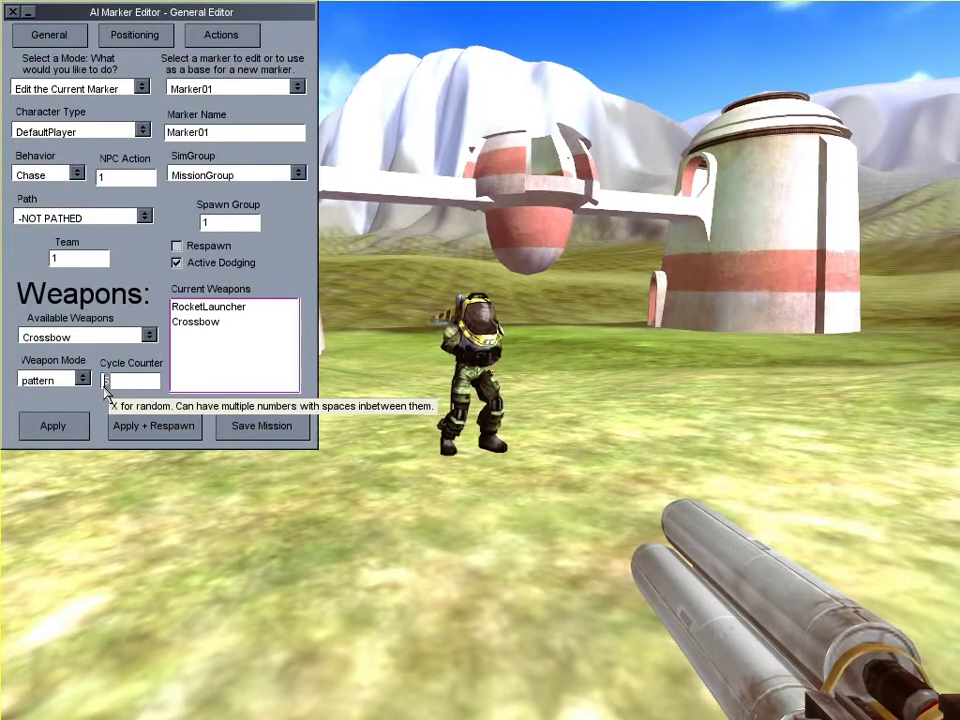
type("3")
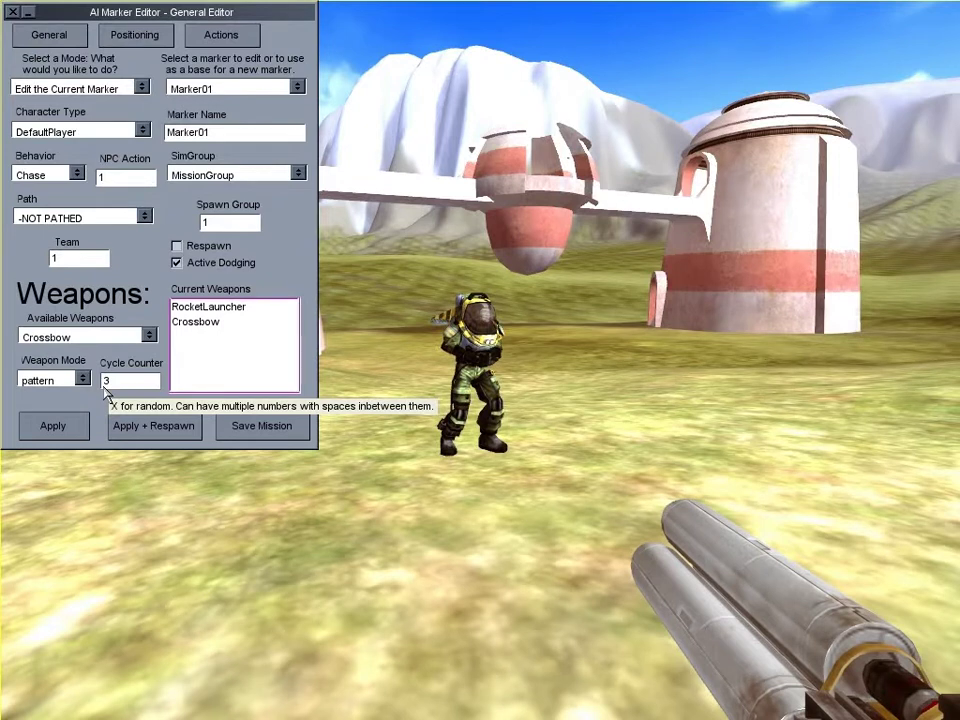
left_click(75, 428)
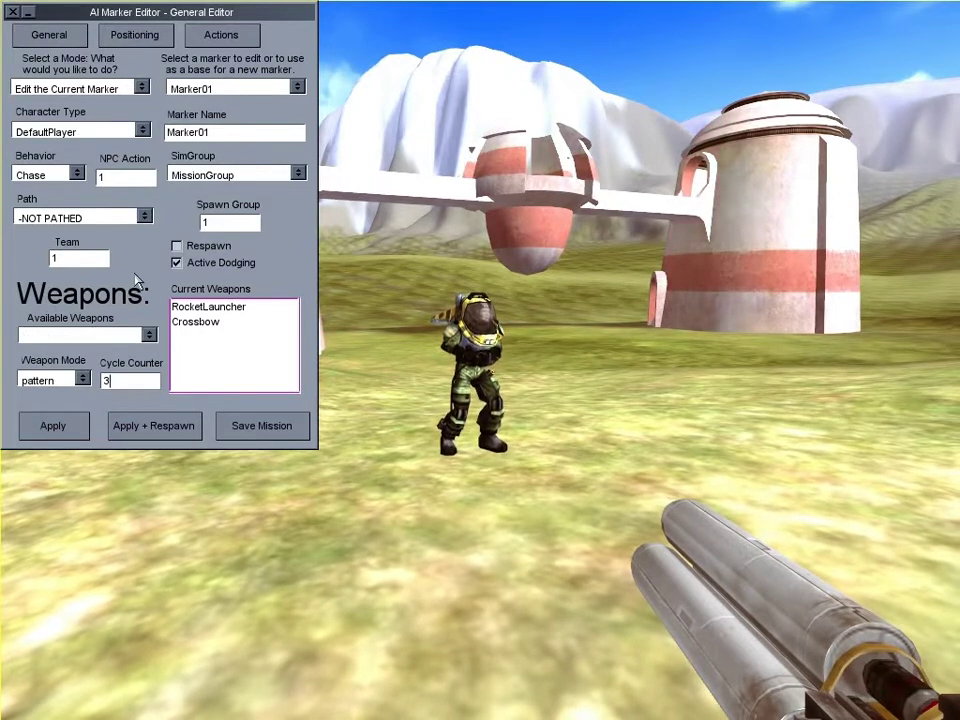
Set Marker01's team to 2 in the general settings, and apply the change with a respawn of its bot.
left_click(198, 44)
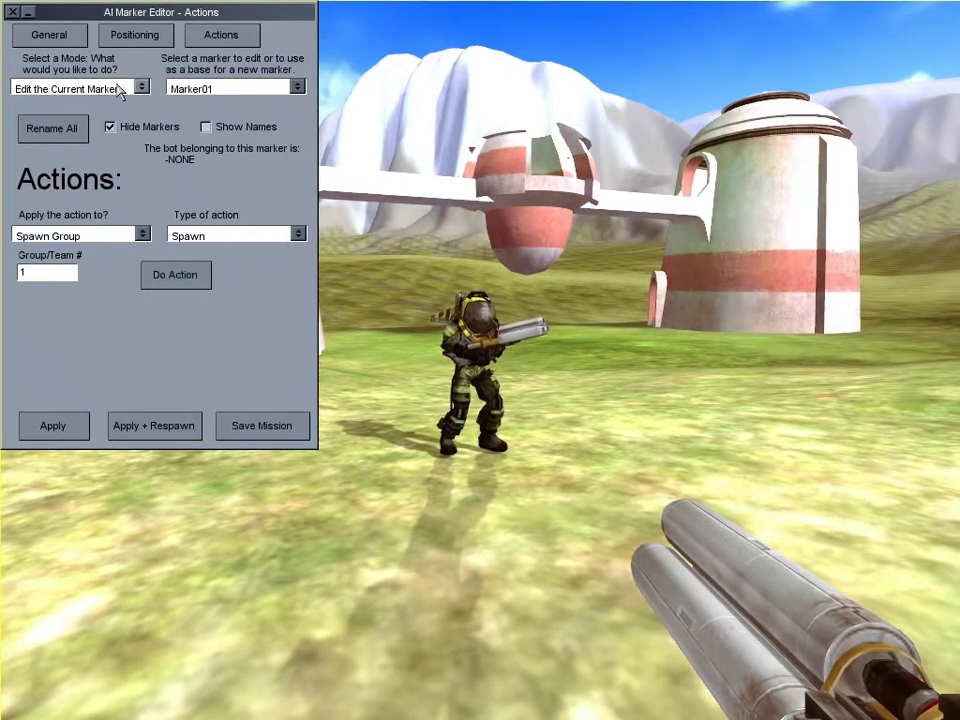
left_click(49, 35)
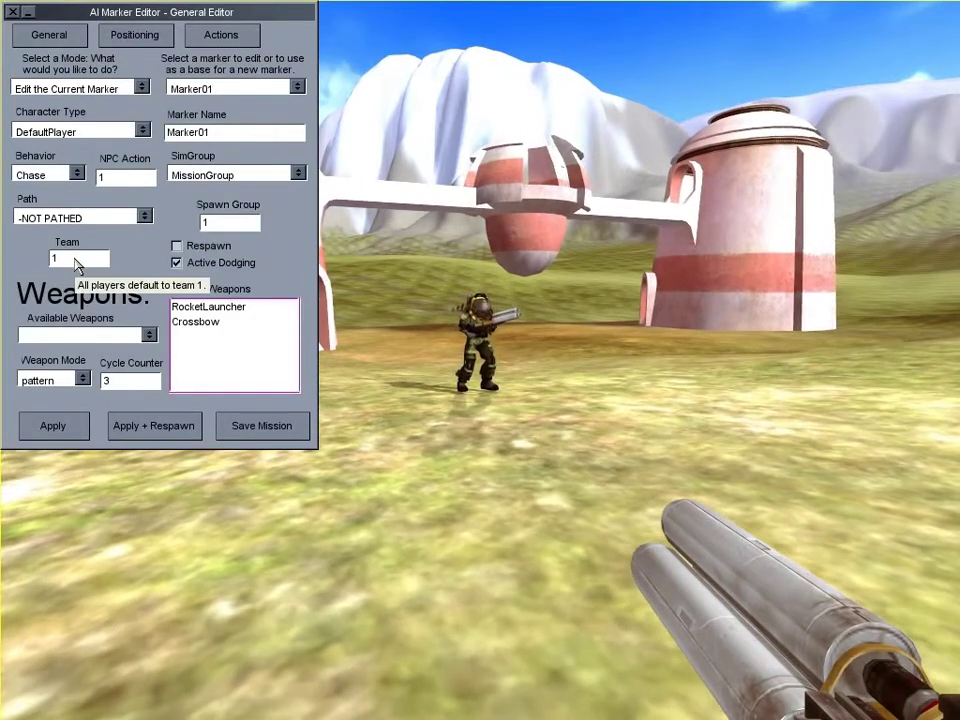
left_click_drag(75, 259, 58, 260)
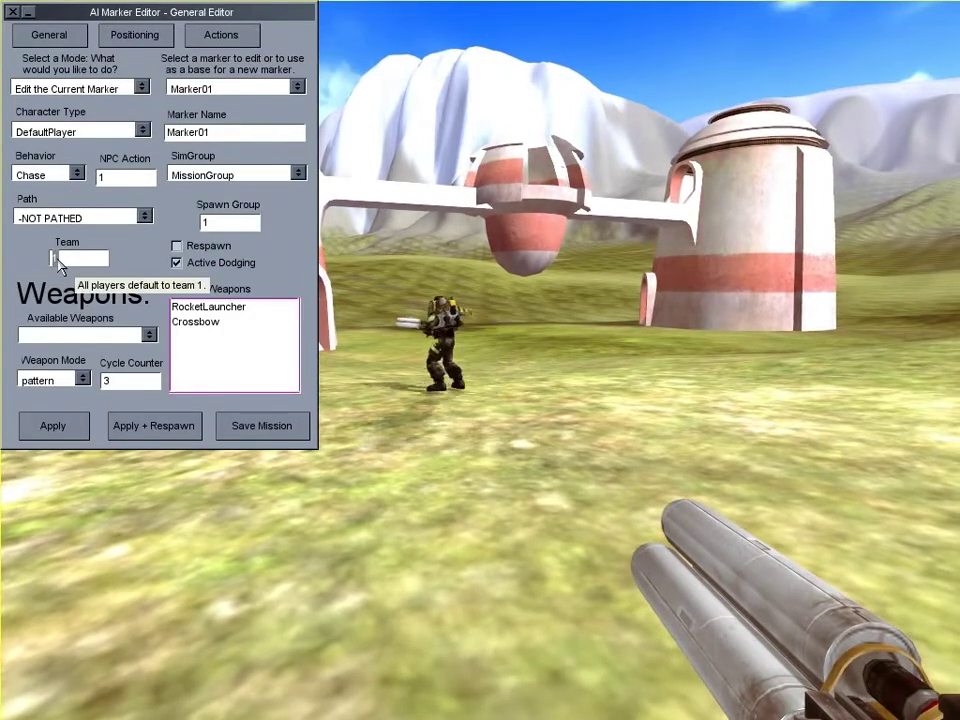
type("2")
left_click(137, 427)
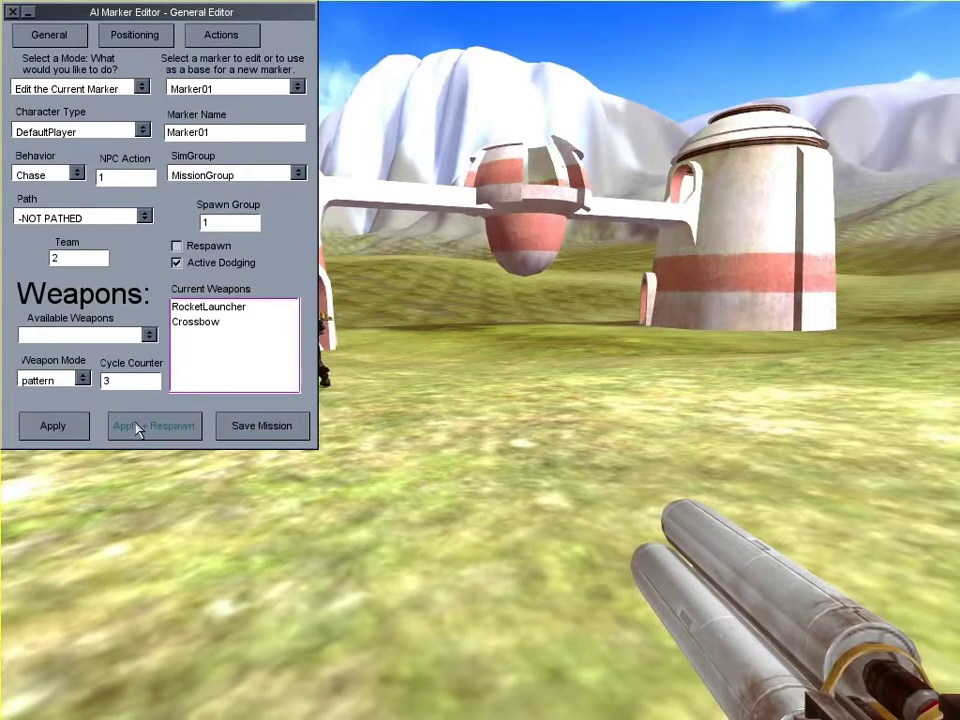
Leave the marker editor and fight the respawned bot with rockets to examine its chasing, dodging and weapon switching.
key("Escape")
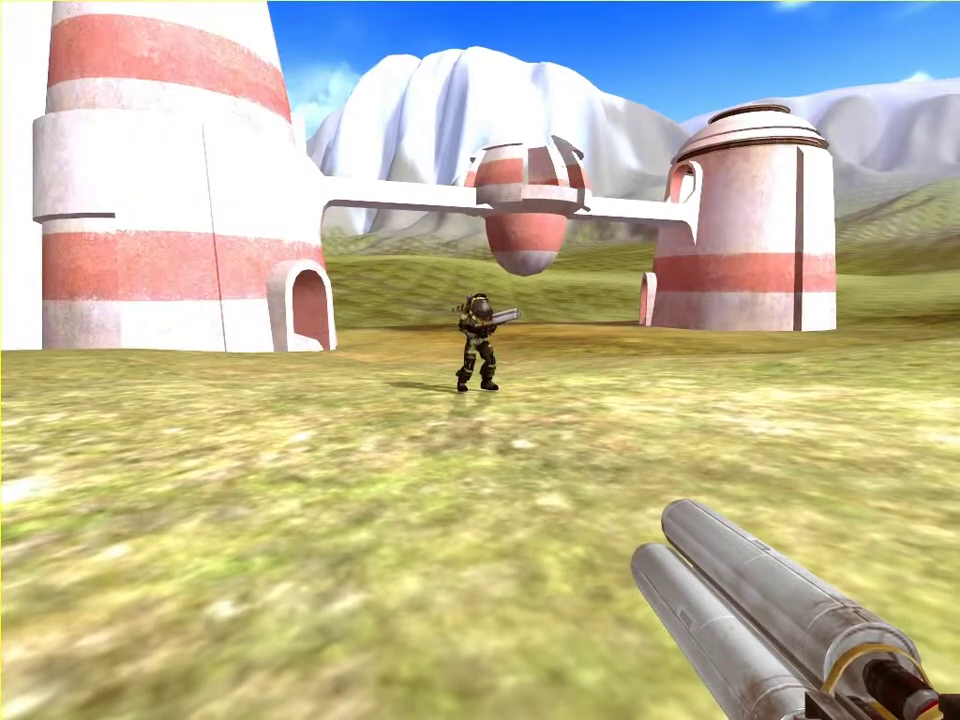
key("d")
left_click(480, 360)
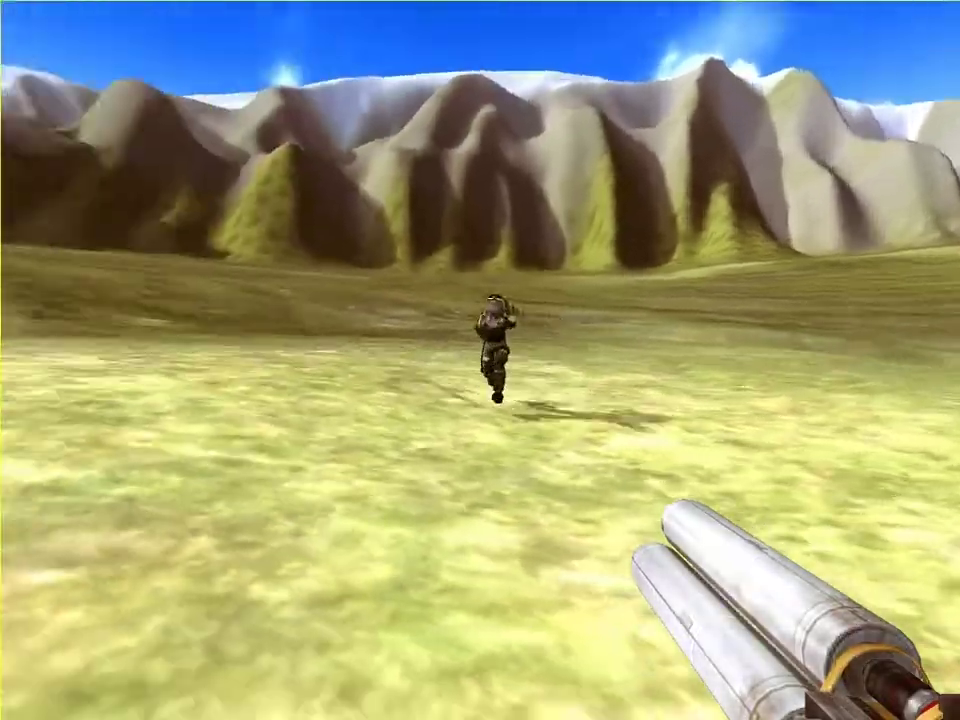
left_click(480, 360)
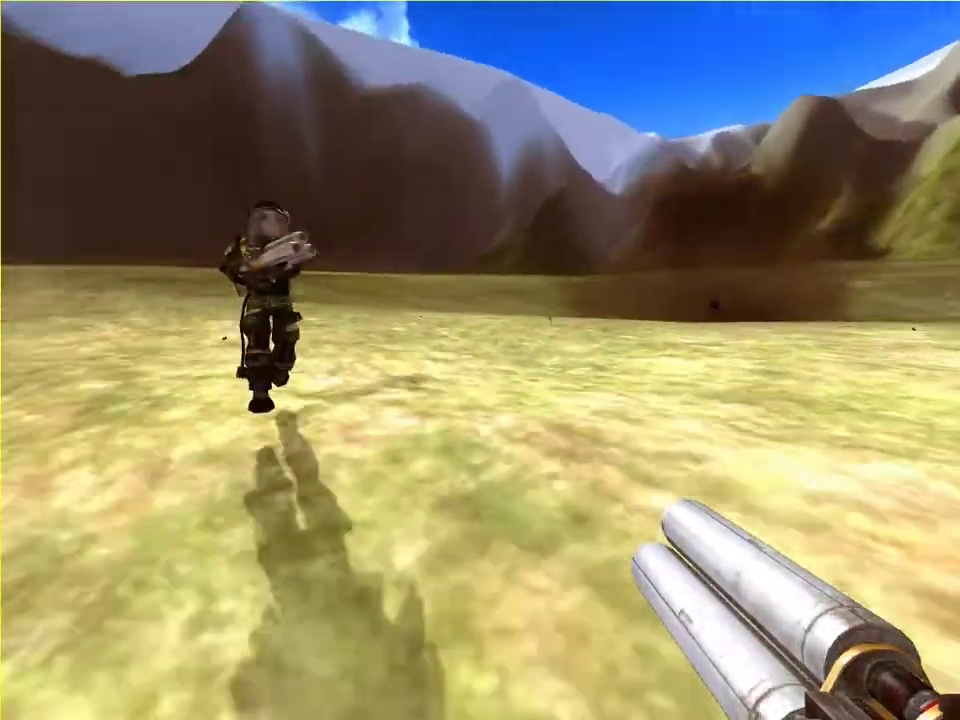
left_click(480, 360)
key("s")
key("s")
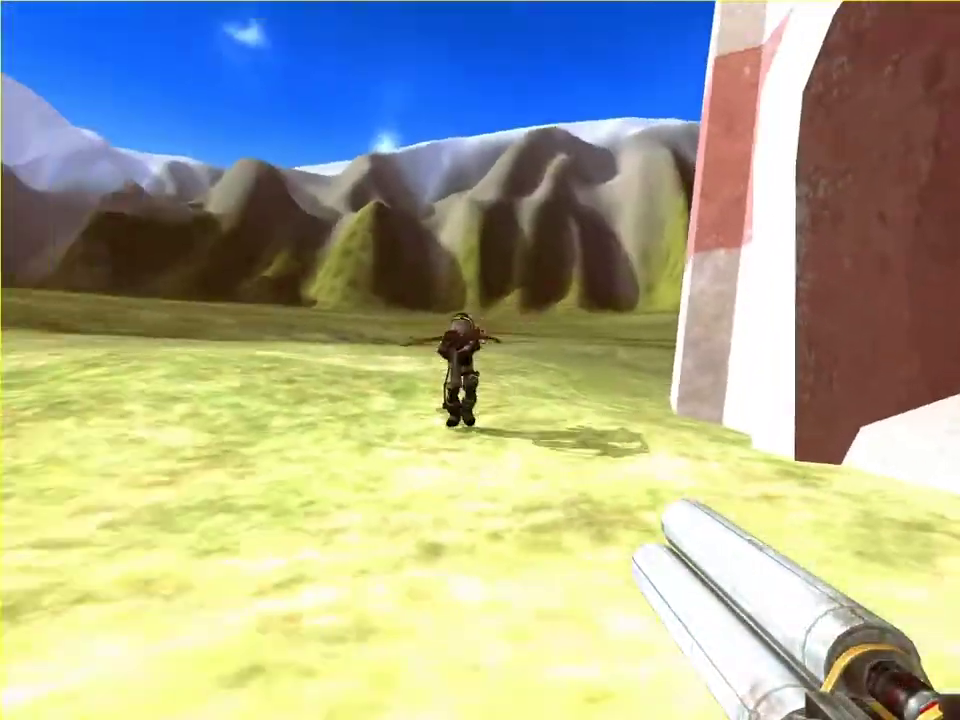
left_click(480, 360)
left_click(480, 360)
key("s")
left_click(480, 360)
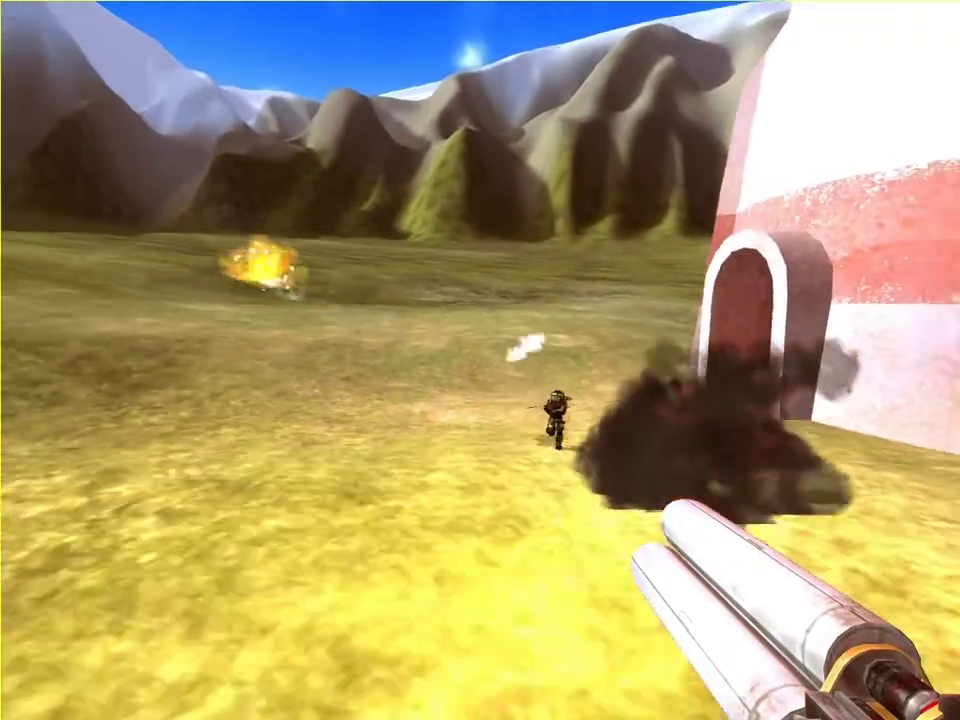
left_click(480, 360)
key("s")
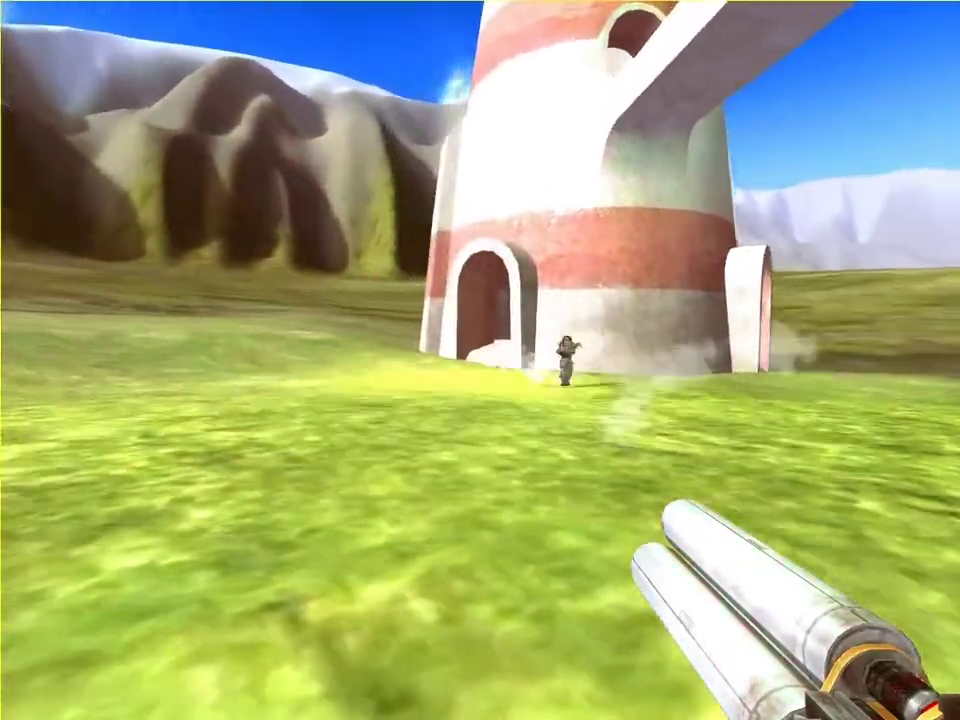
left_click(480, 360)
key("w")
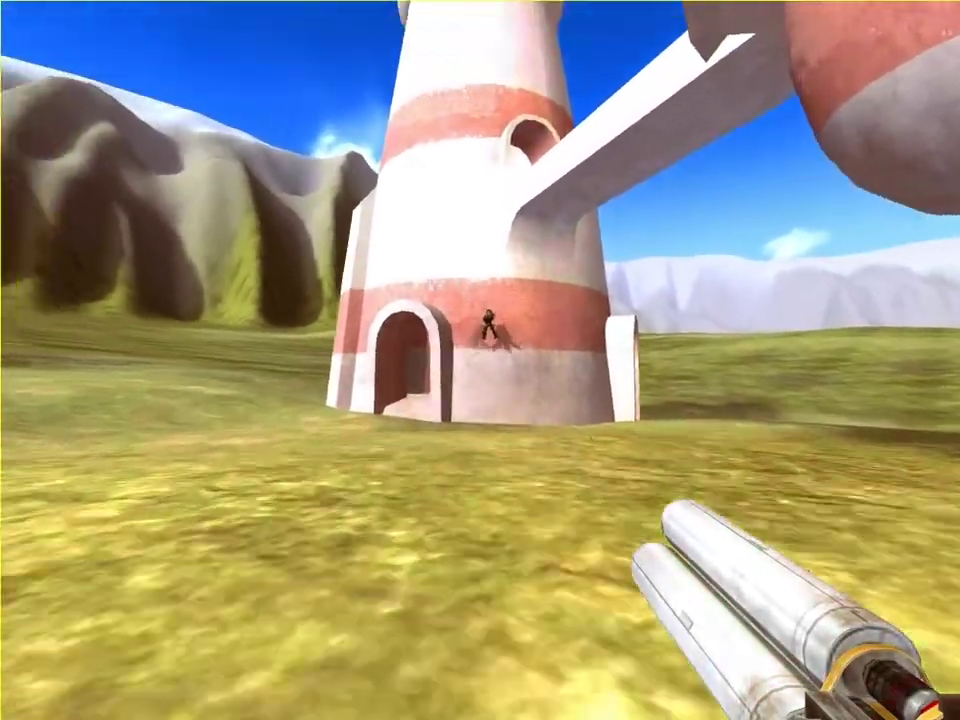
left_click(480, 360)
left_click(480, 360)
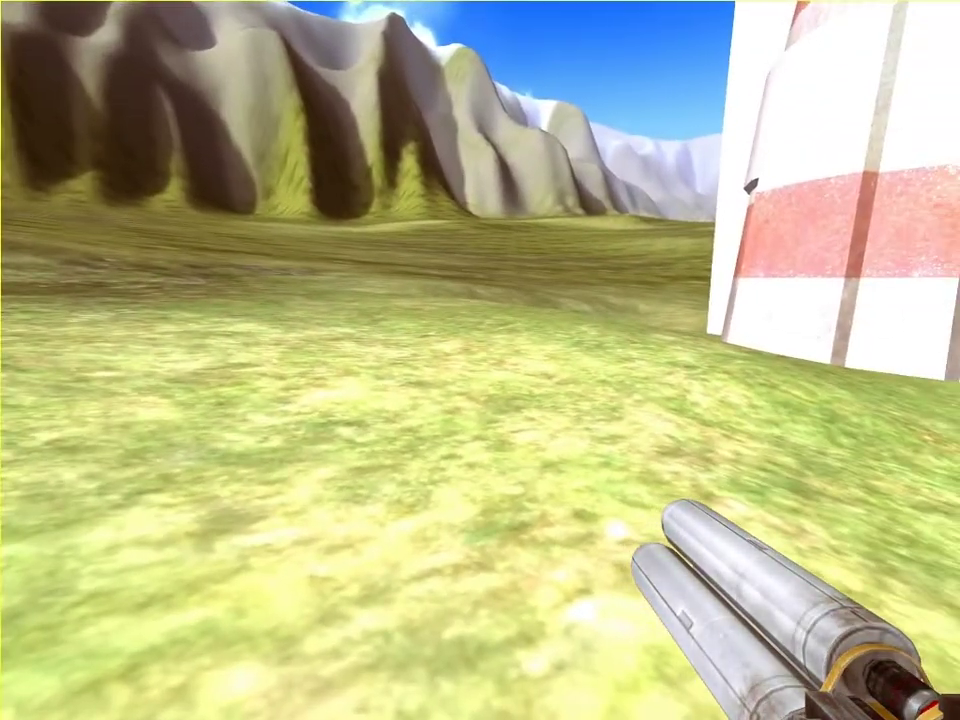
Reopen the AI Marker Editor and turn off Hide Markers in its actions.
key("F9")
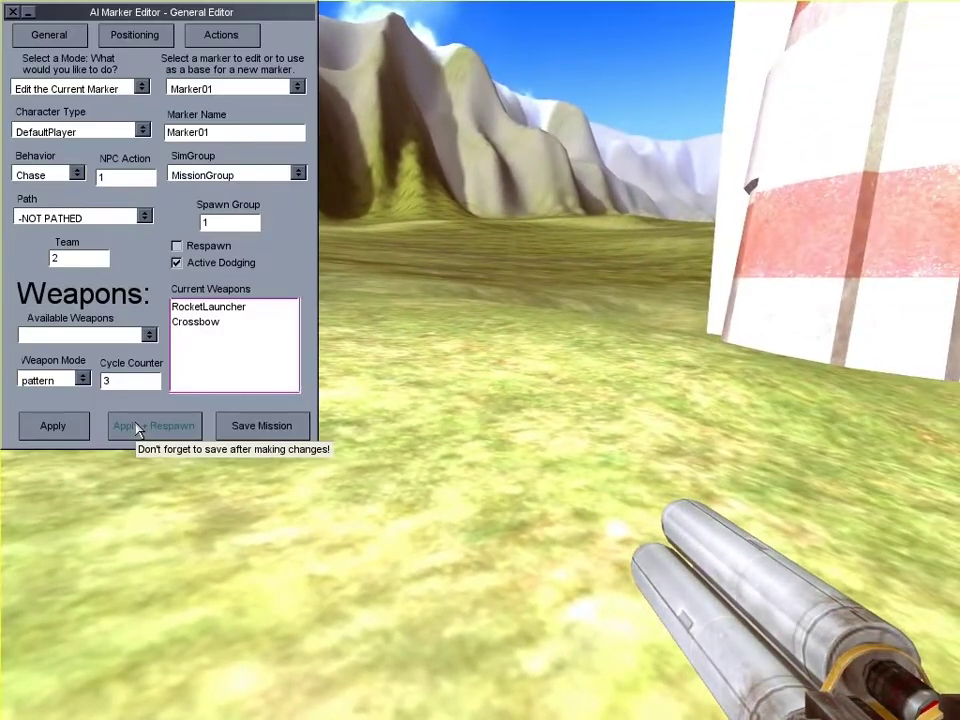
left_click(218, 35)
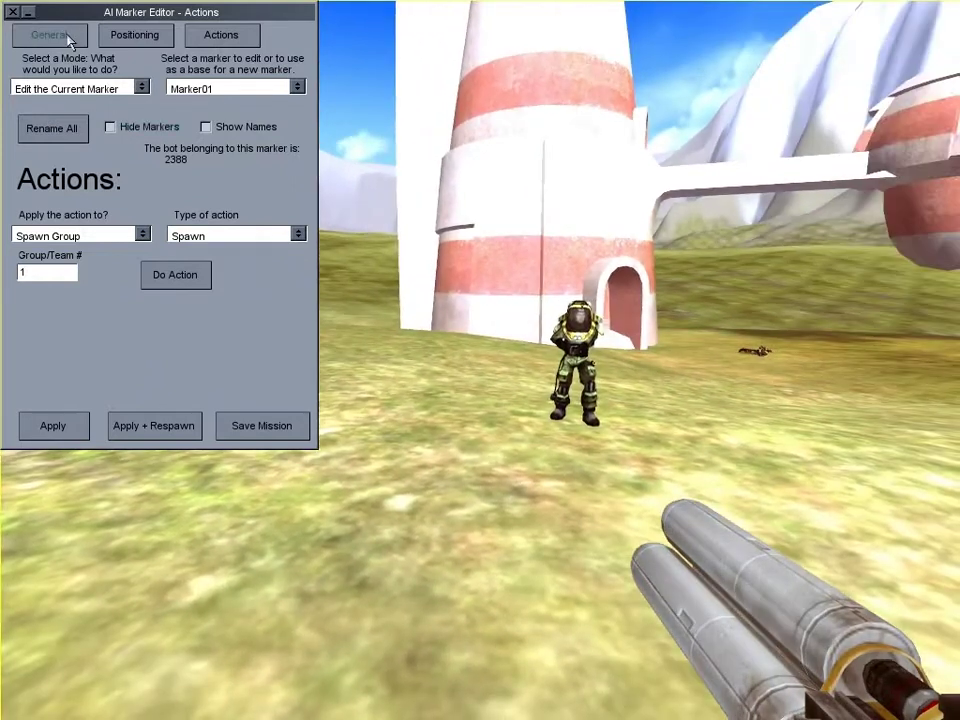
Change Marker01's behavior to Teammate, set its team to 1 and apply the changes.
left_click(67, 38)
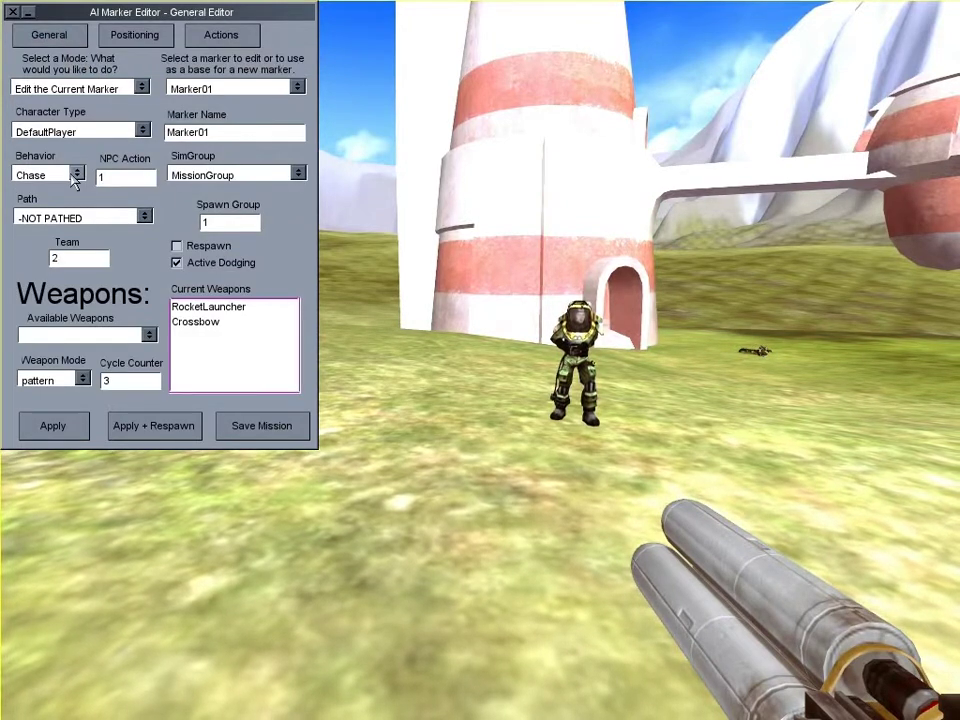
left_click(75, 175)
left_click(89, 277)
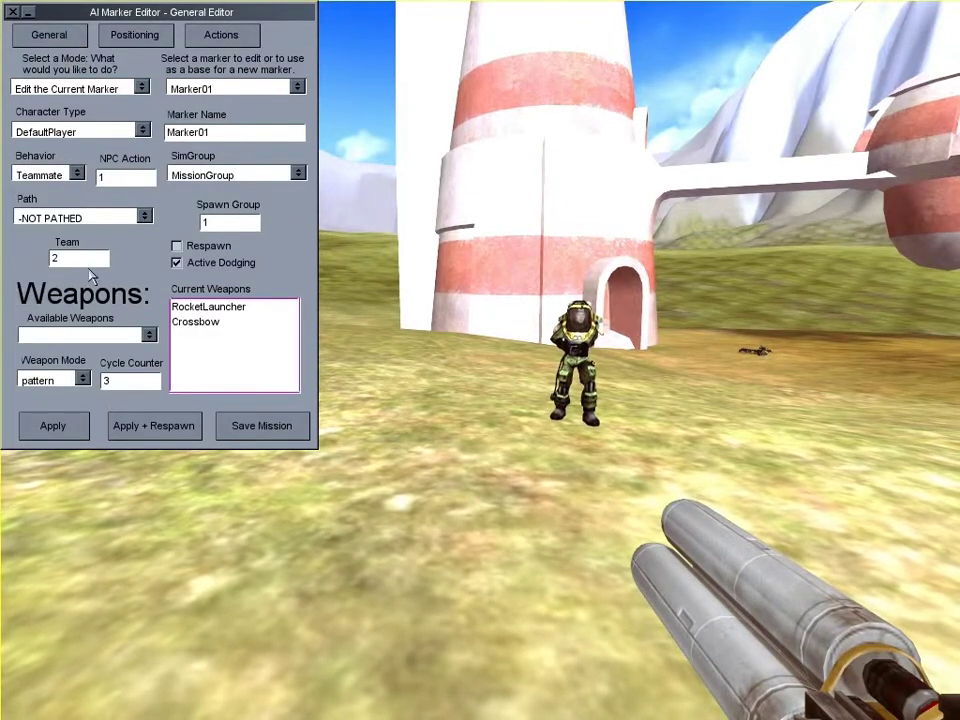
key("BackSpace")
type("1")
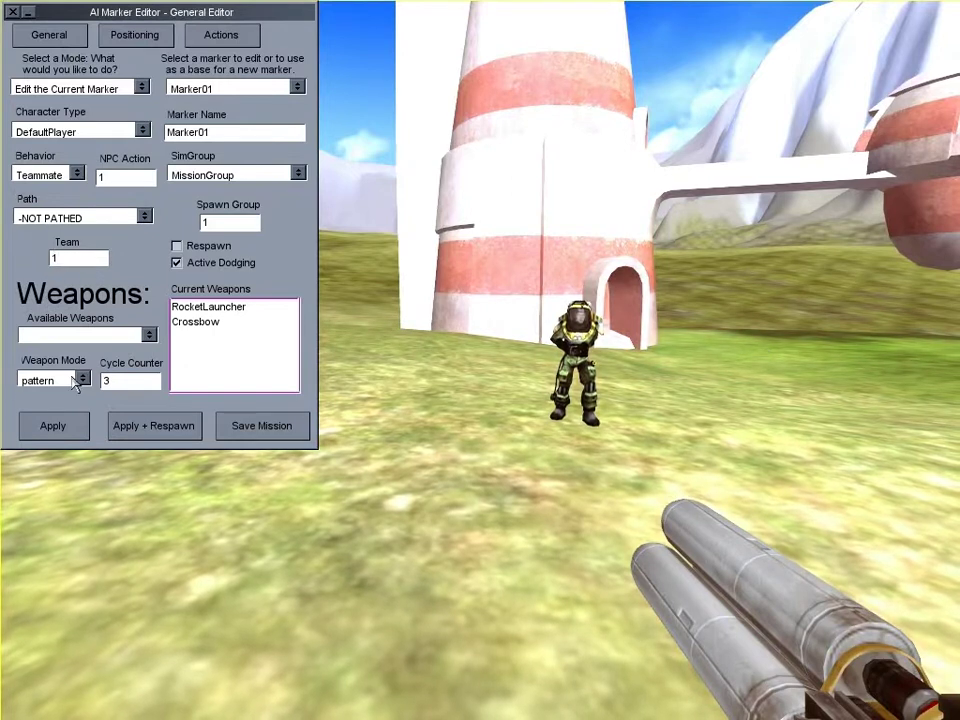
left_click(56, 428)
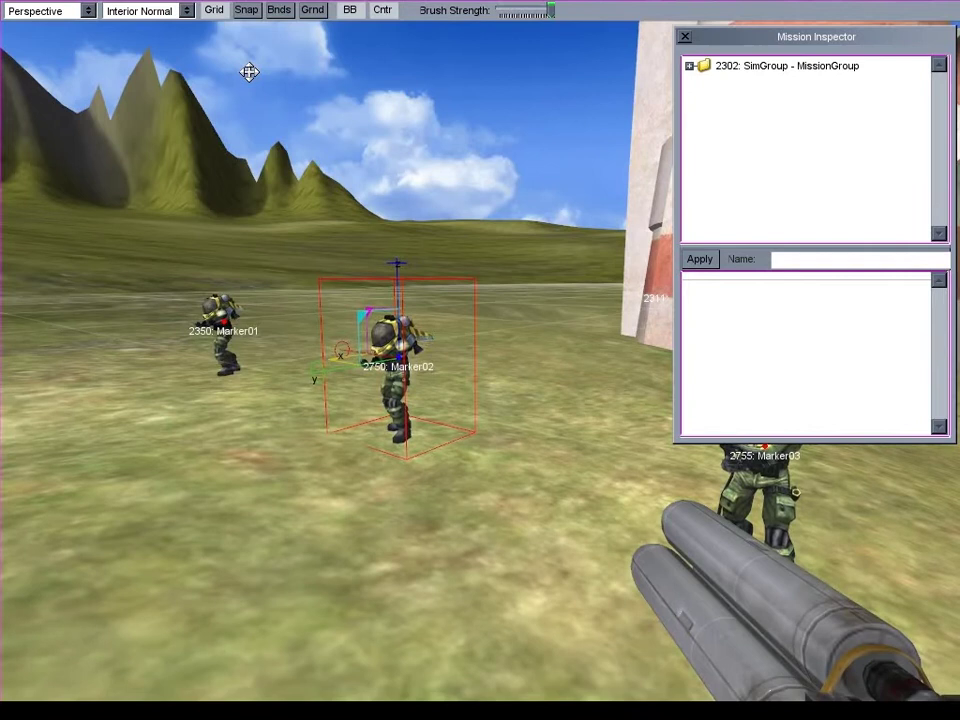
Reopen the AI Marker Editor over the mission editor and select Marker02 followed by Marker03 as the marker to edit.
key("F9")
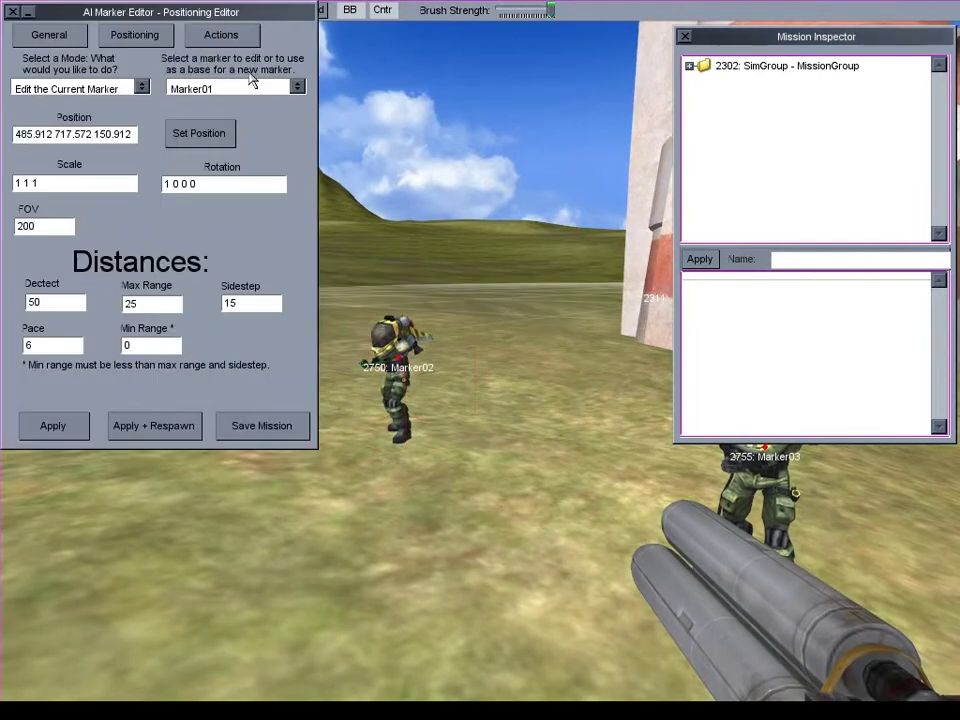
key("s")
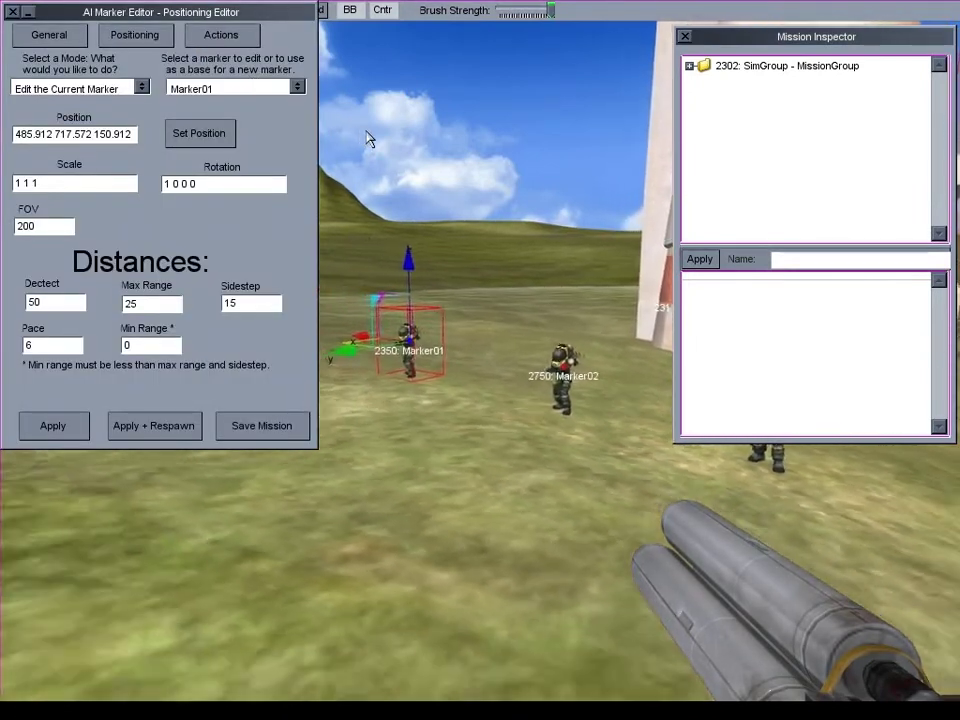
key("d")
left_click(296, 88)
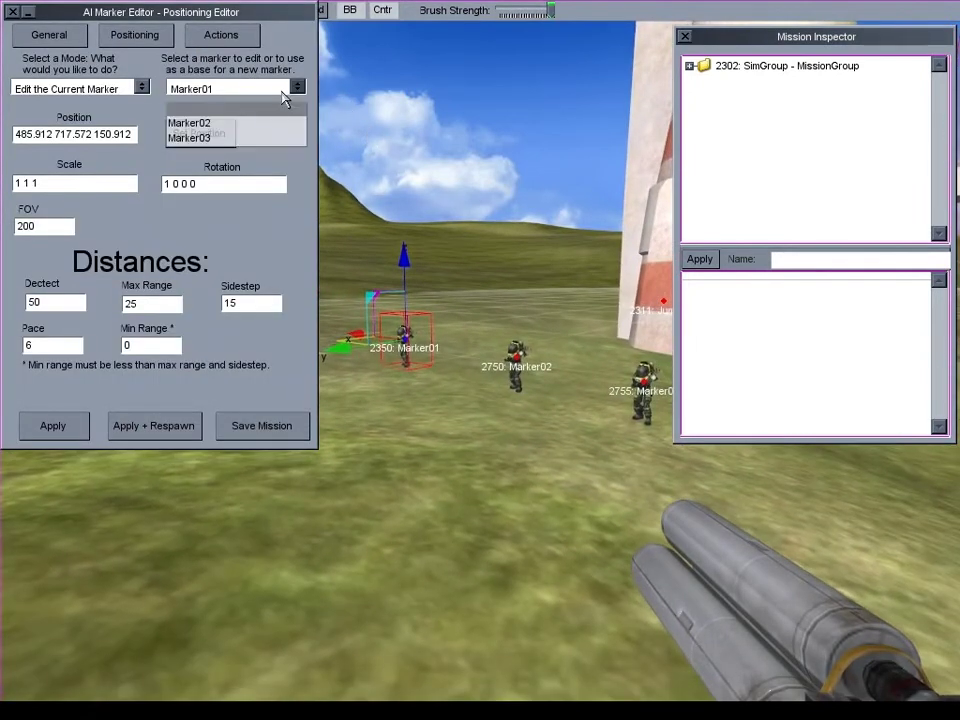
left_click(274, 124)
left_click(280, 90)
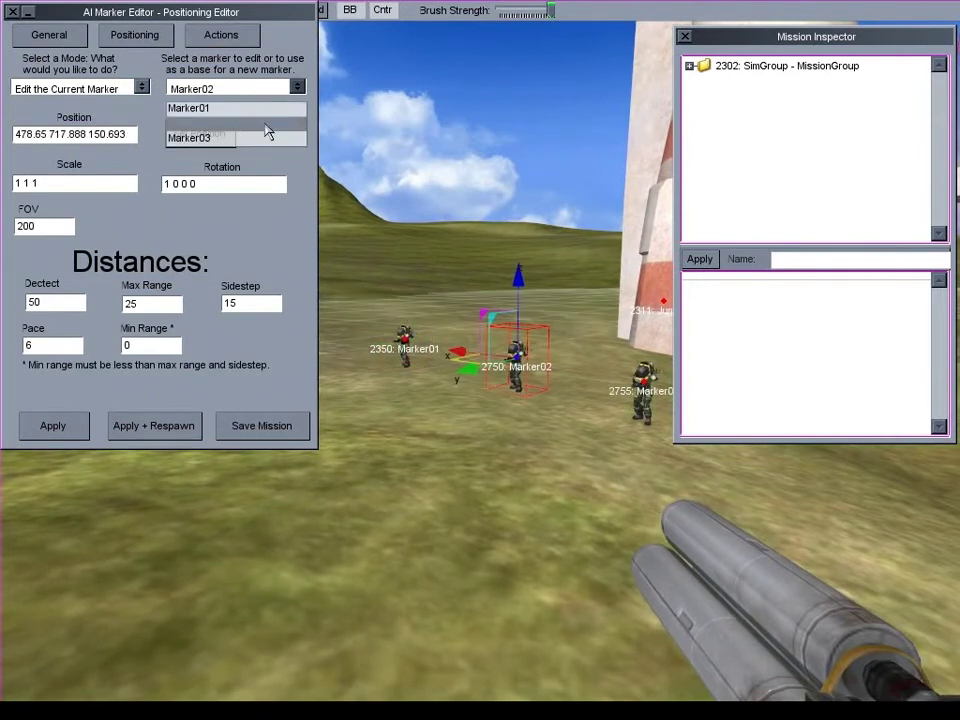
left_click(263, 138)
Move across the terrain away from the tower and set Marker03's position to the player's spot, 461.917 801.477 162.062.
key("Left")
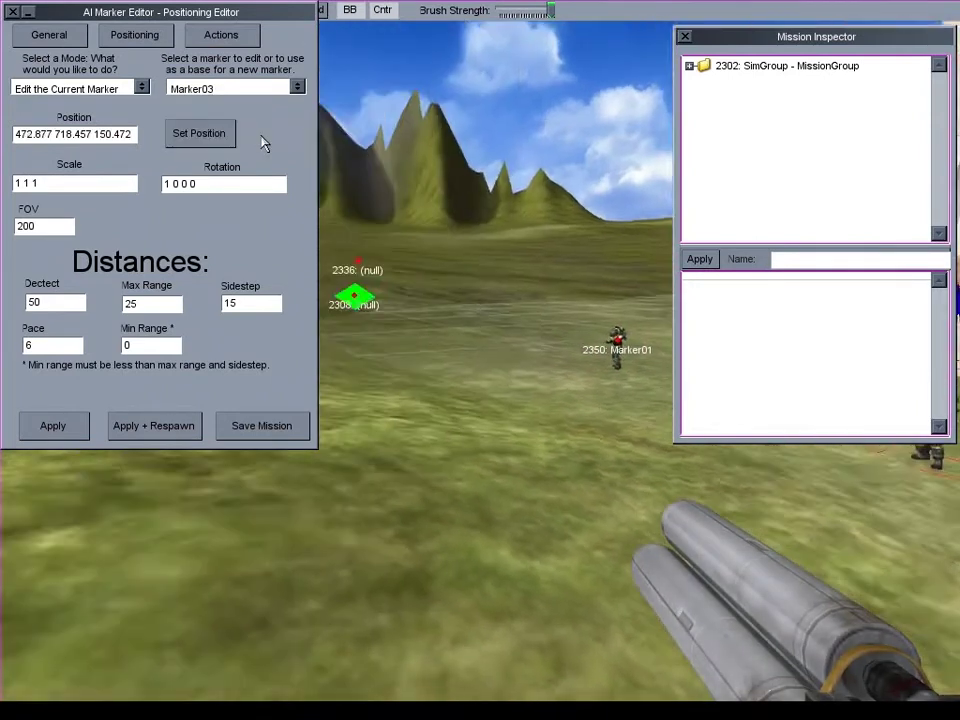
key("Left")
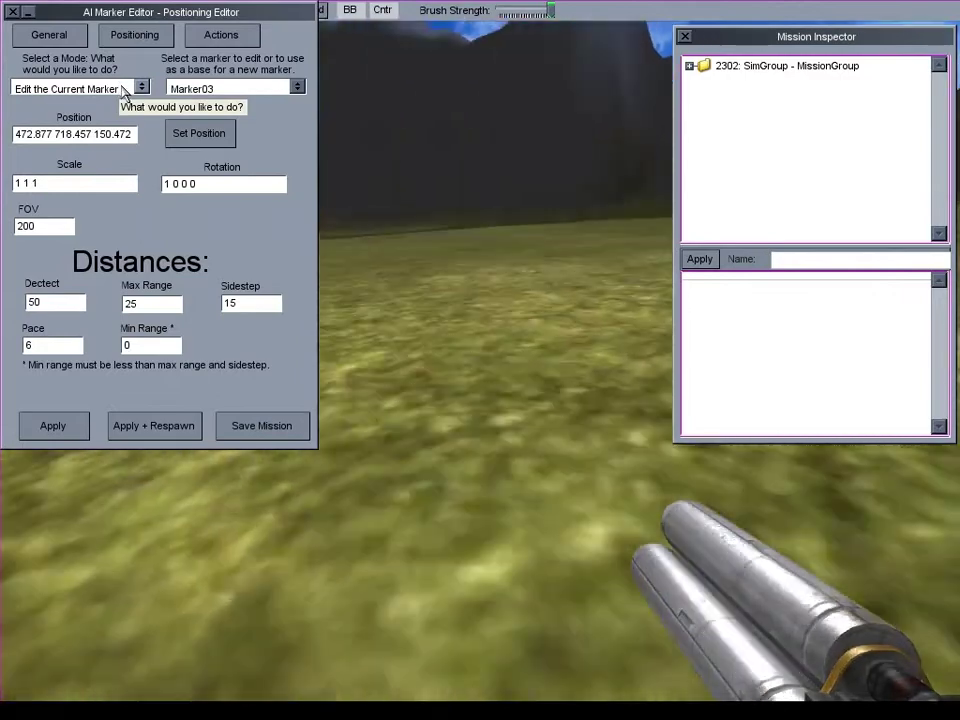
key("Left")
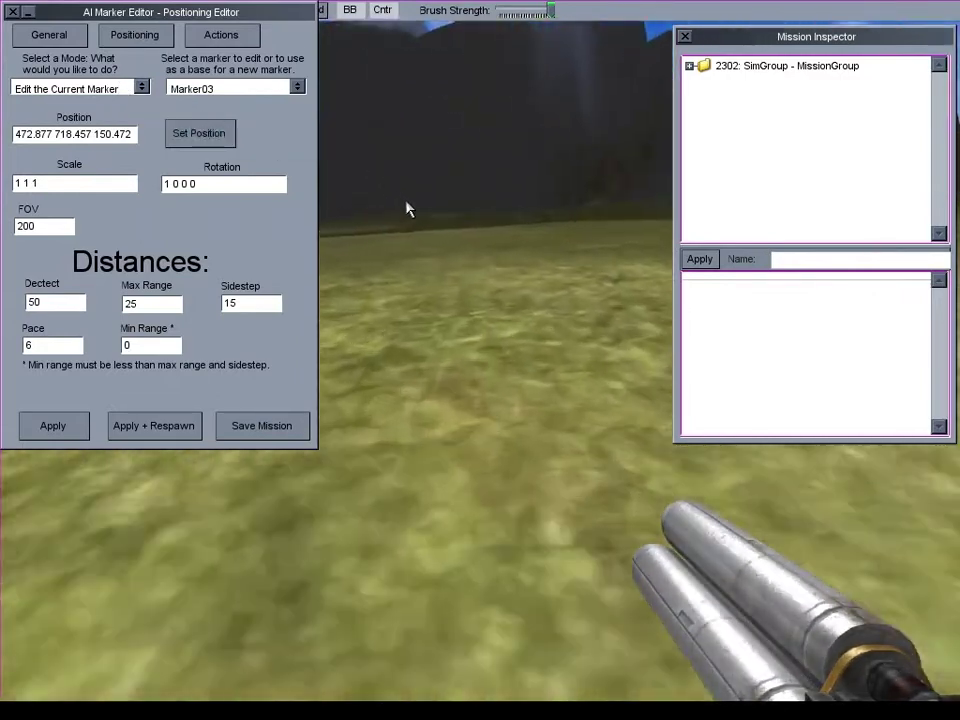
key("Left")
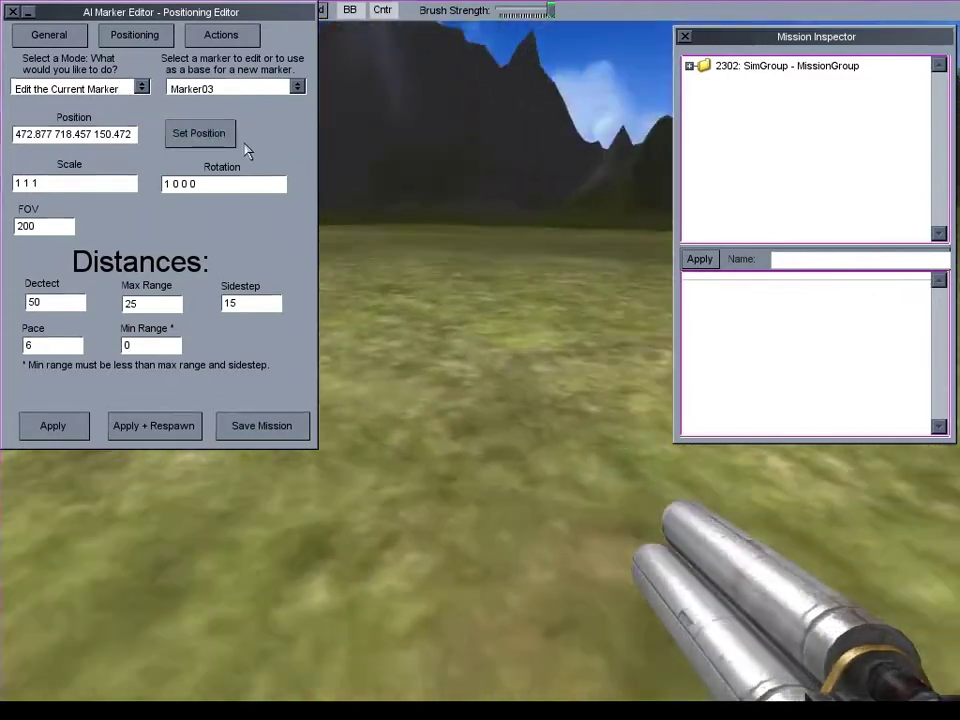
key("Right")
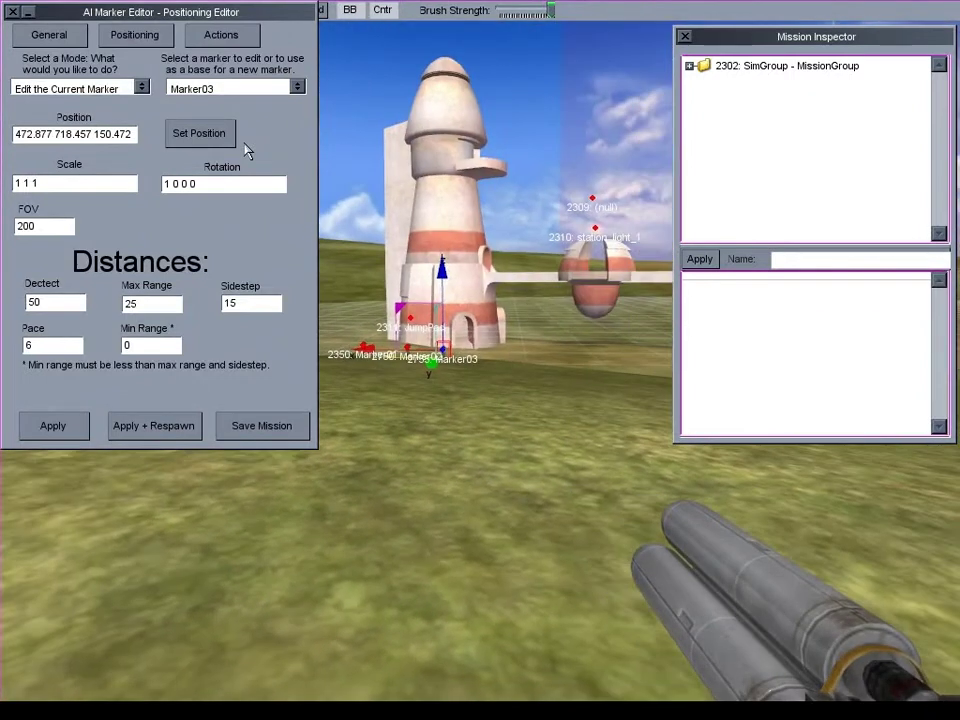
key("s")
key("a")
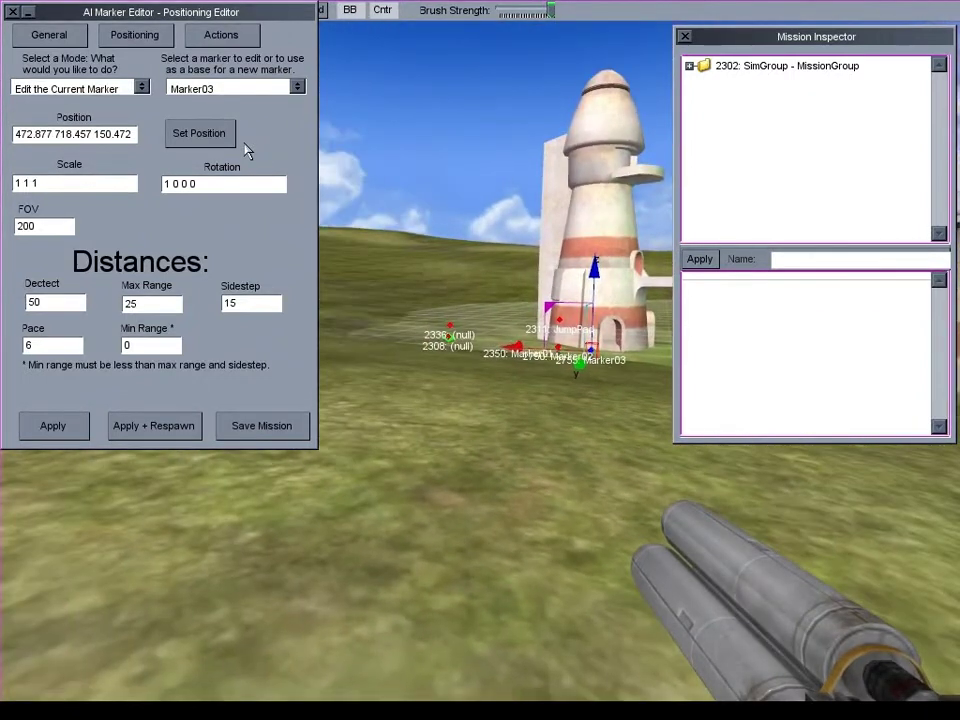
left_click(227, 140)
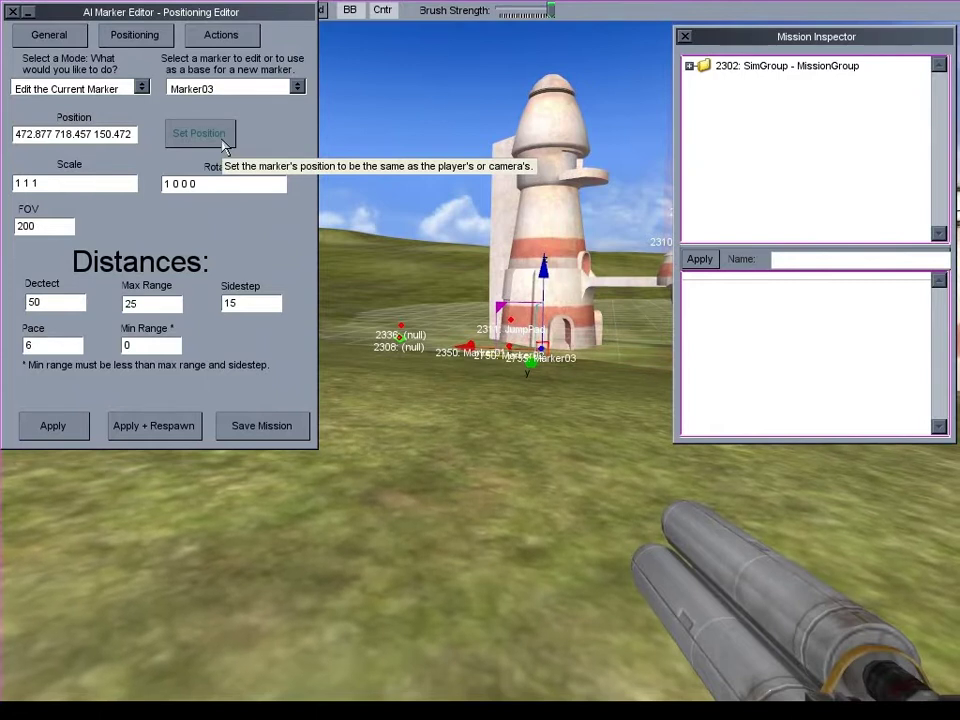
left_click(224, 145)
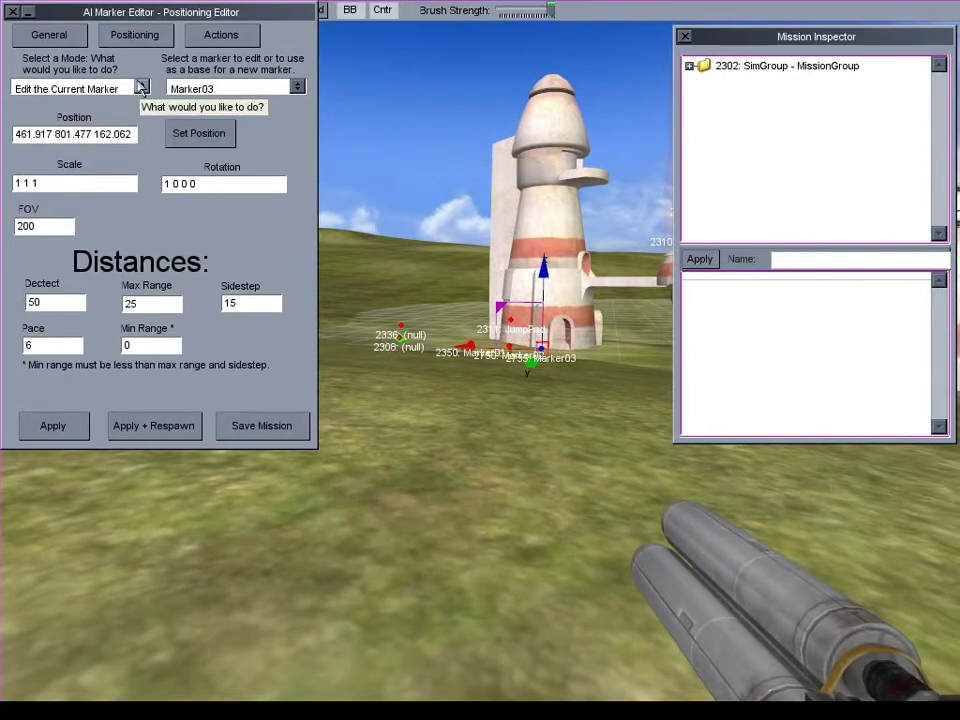
Switch to creating a new marker, set its rotation to 0 0 1 180 and apply it at the captured position.
left_click(140, 88)
left_click(124, 107)
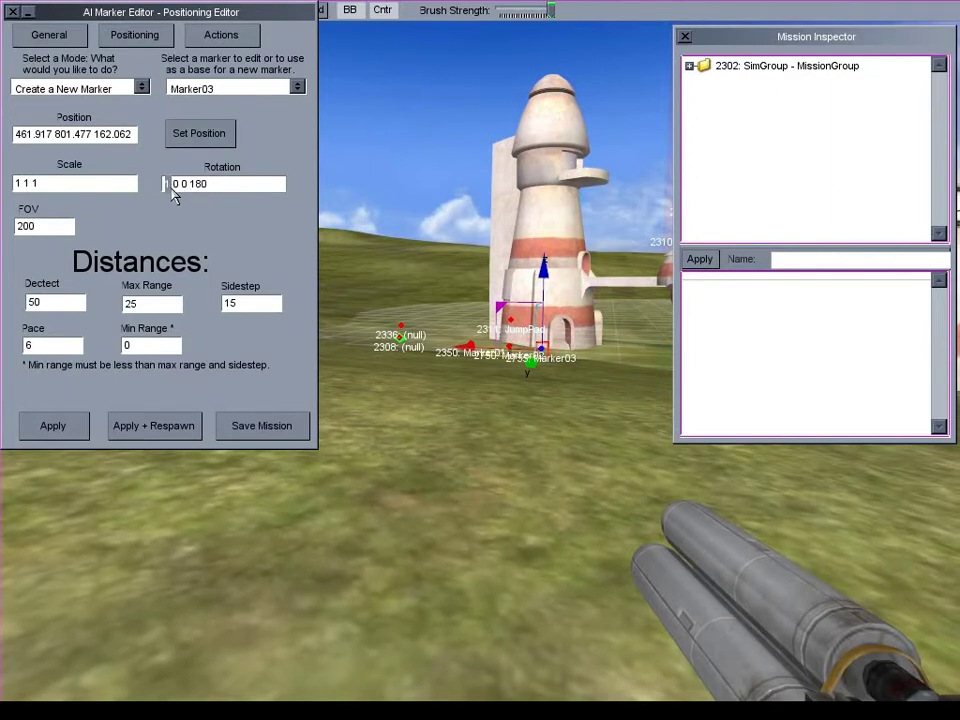
type("0")
left_click(78, 426)
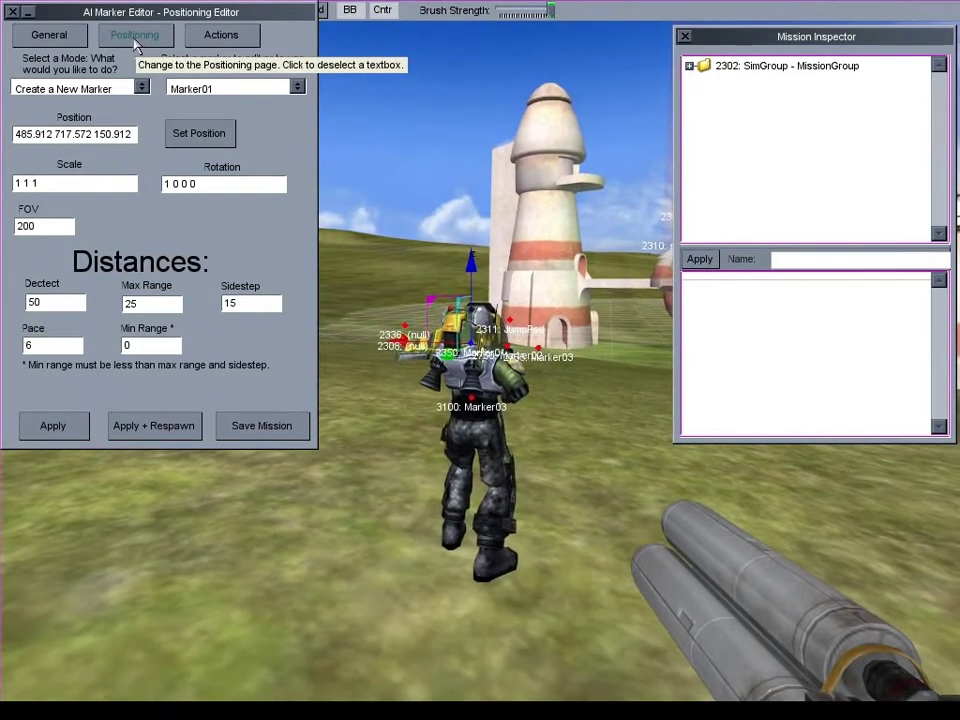
Auto-rename all markers and select Marker04 as the base for a new marker.
left_click(218, 36)
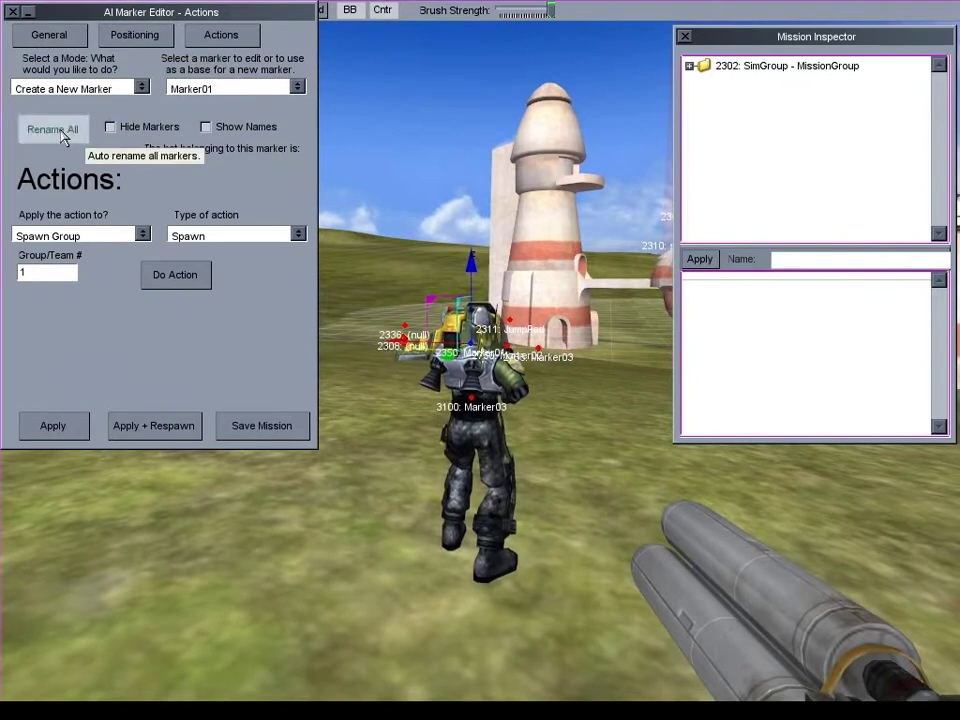
left_click(238, 90)
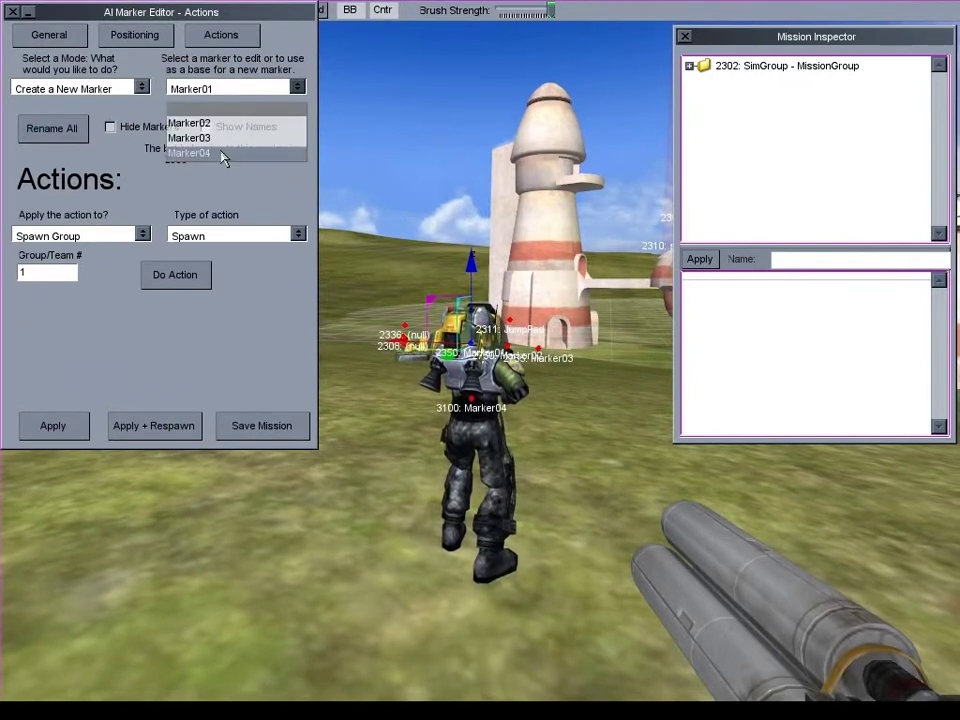
left_click(221, 153)
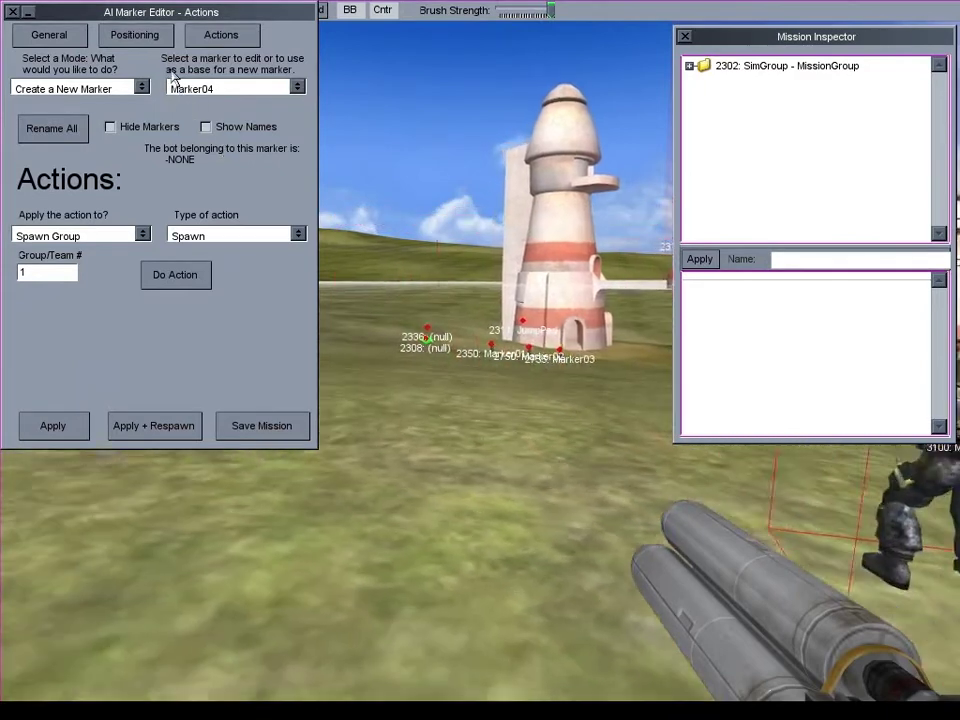
Create a new marker based on Marker04 at the player's new position, 469.879 797.604 161.93.
left_click(134, 34)
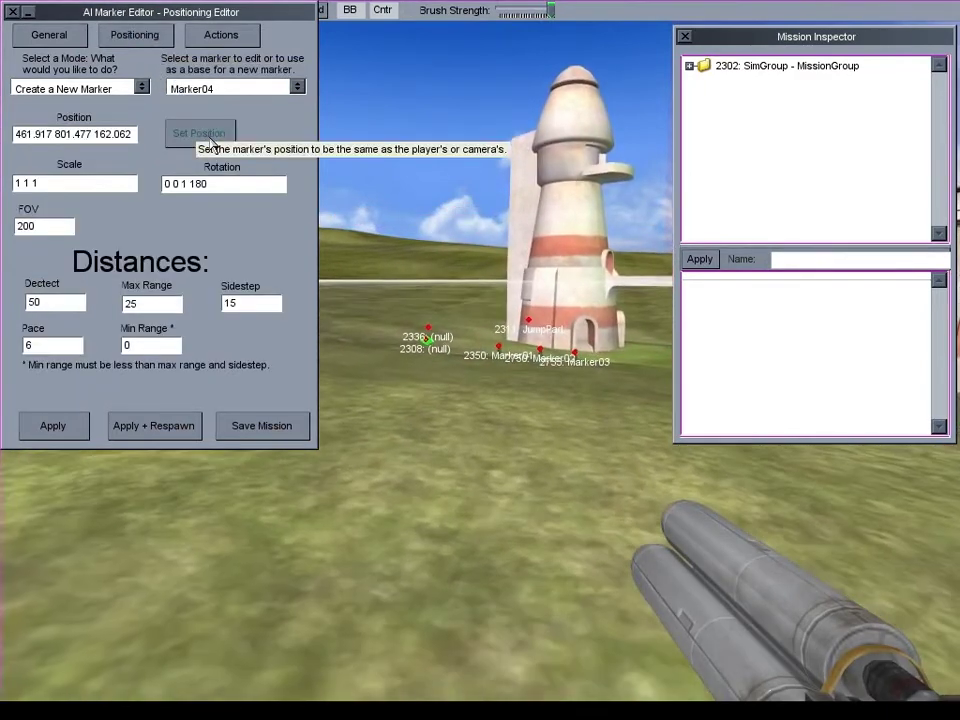
key("Right")
key("s")
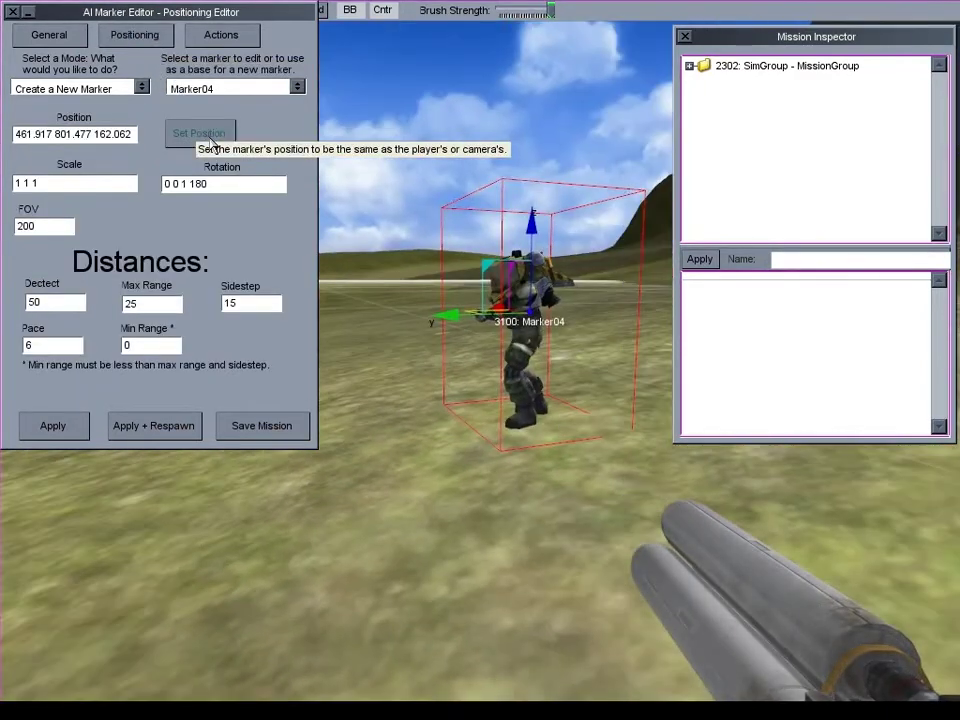
left_click(190, 138)
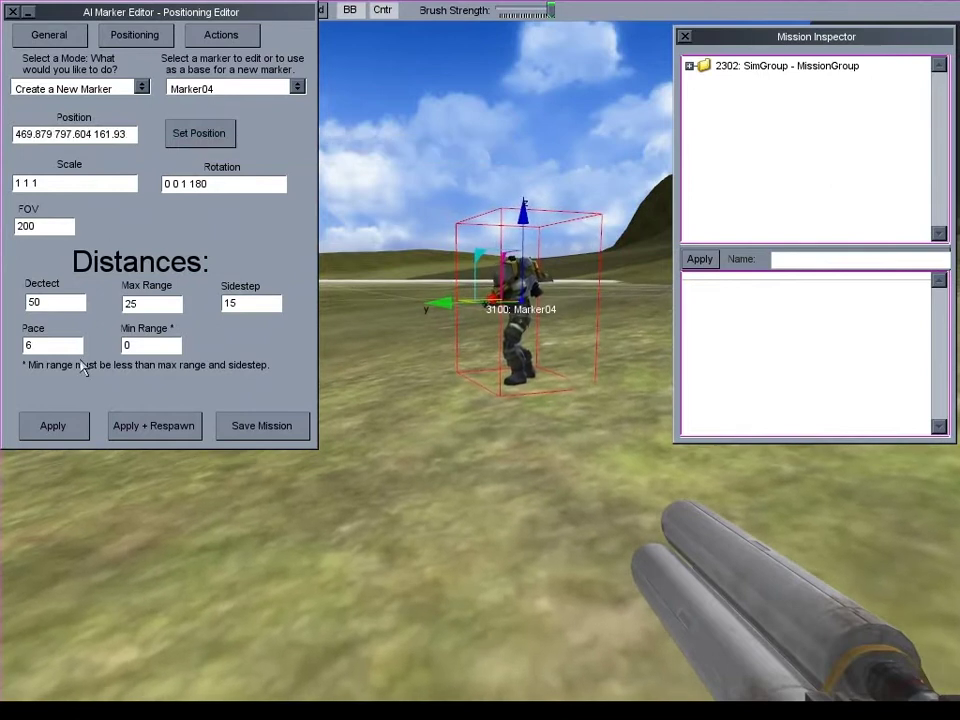
left_click(68, 426)
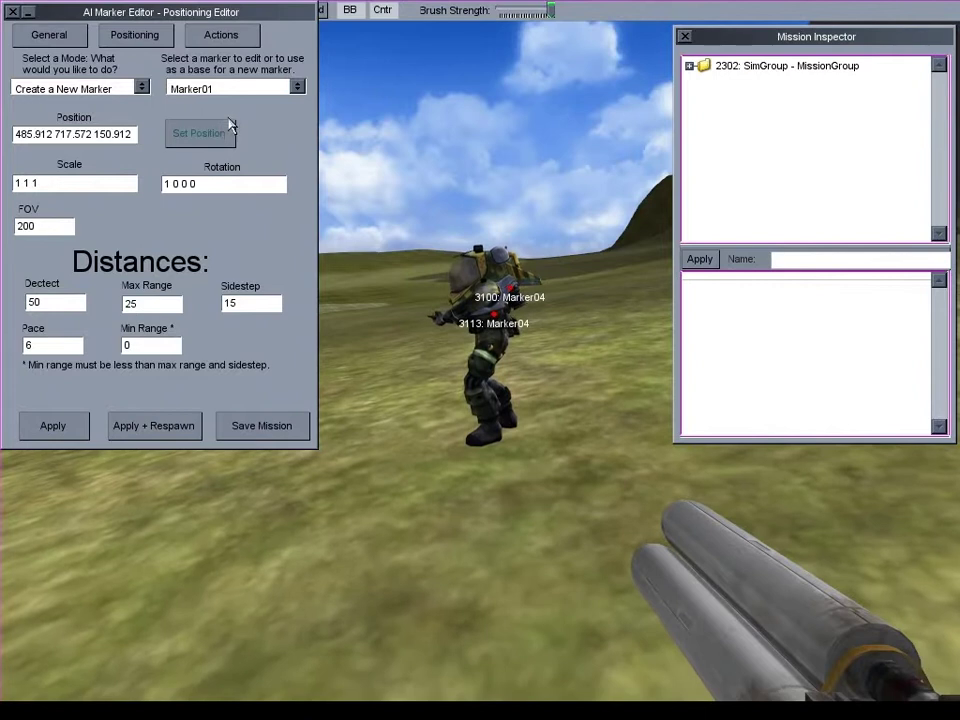
Create two more markers based on Marker04 at the player positions 475.296 795.32 161.812 and 480.112 793.356 161.694.
left_click(234, 90)
left_click(227, 167)
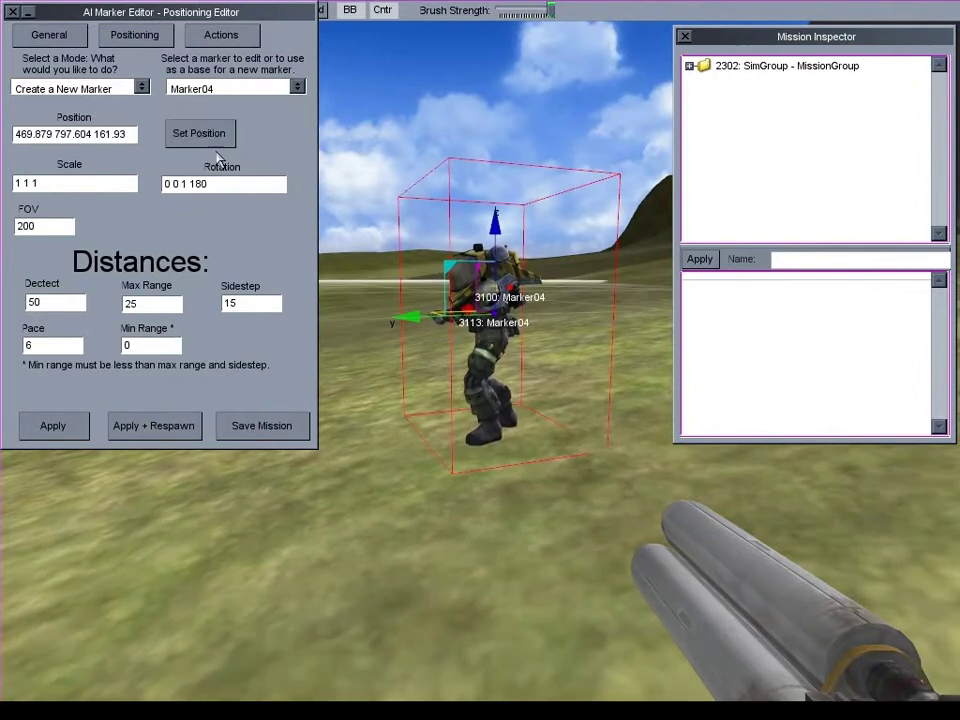
left_click(64, 427)
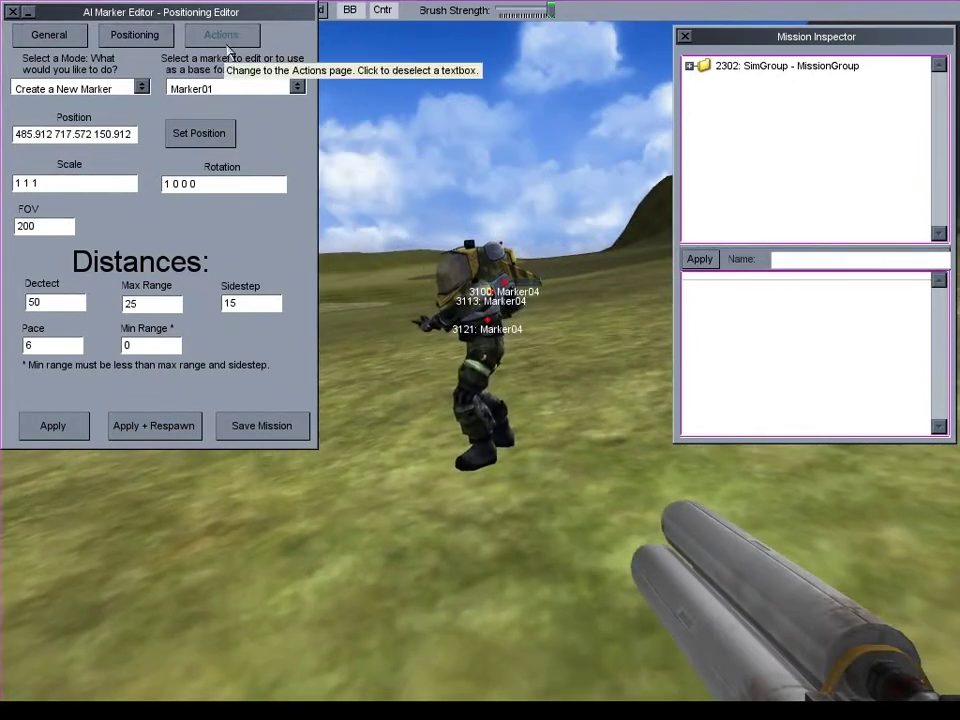
left_click(227, 89)
left_click(215, 163)
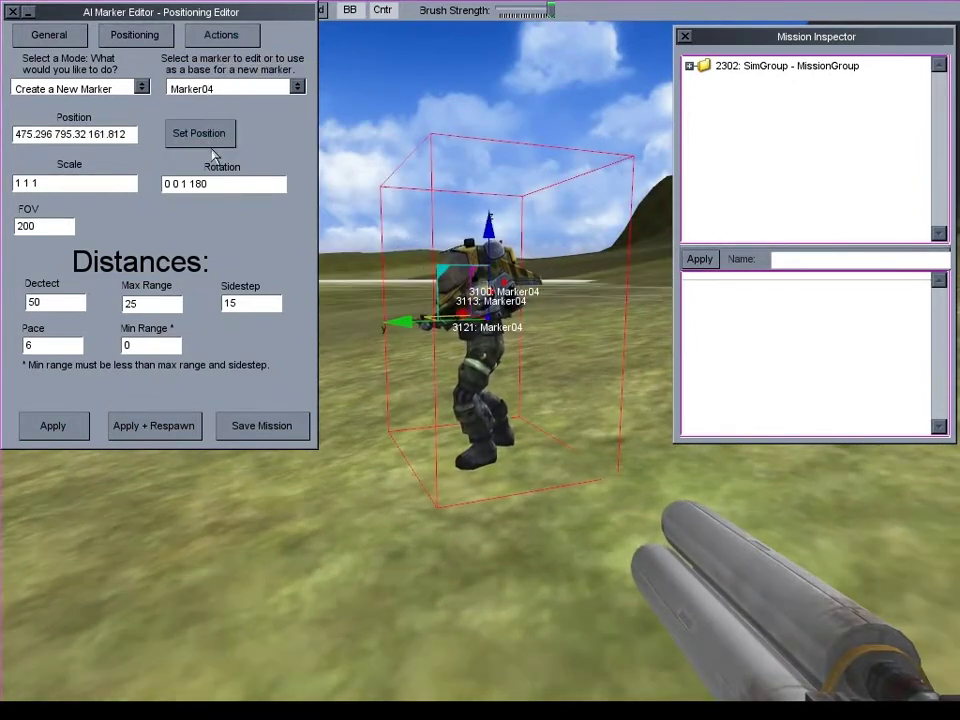
left_click(208, 140)
left_click(55, 427)
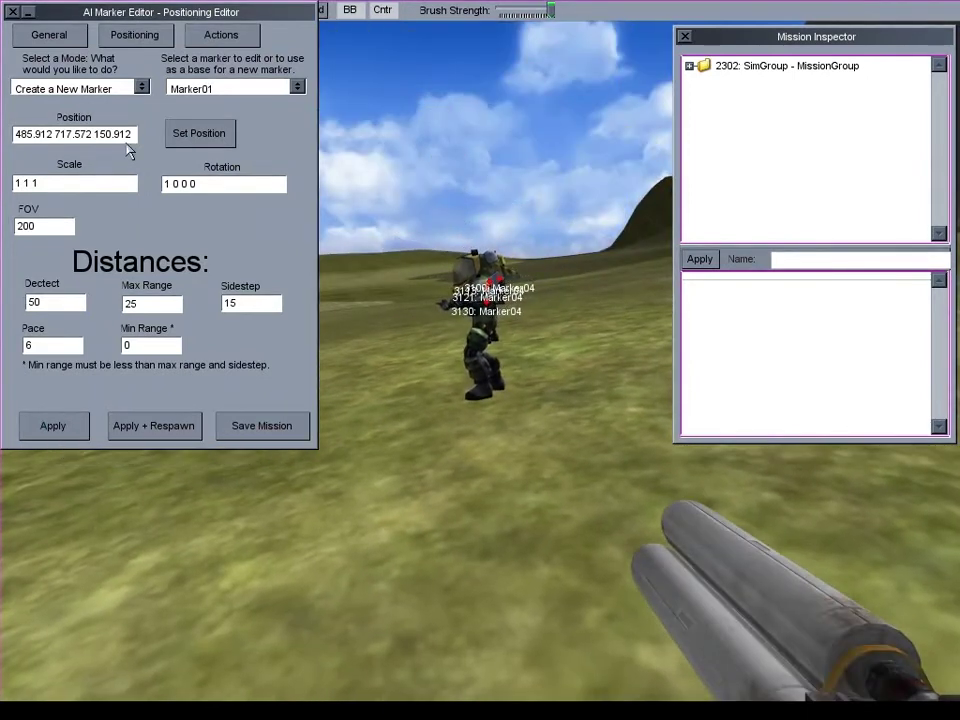
Switch the mode to Edit the Current Marker and auto-rename all markers.
left_click(128, 89)
left_click(104, 124)
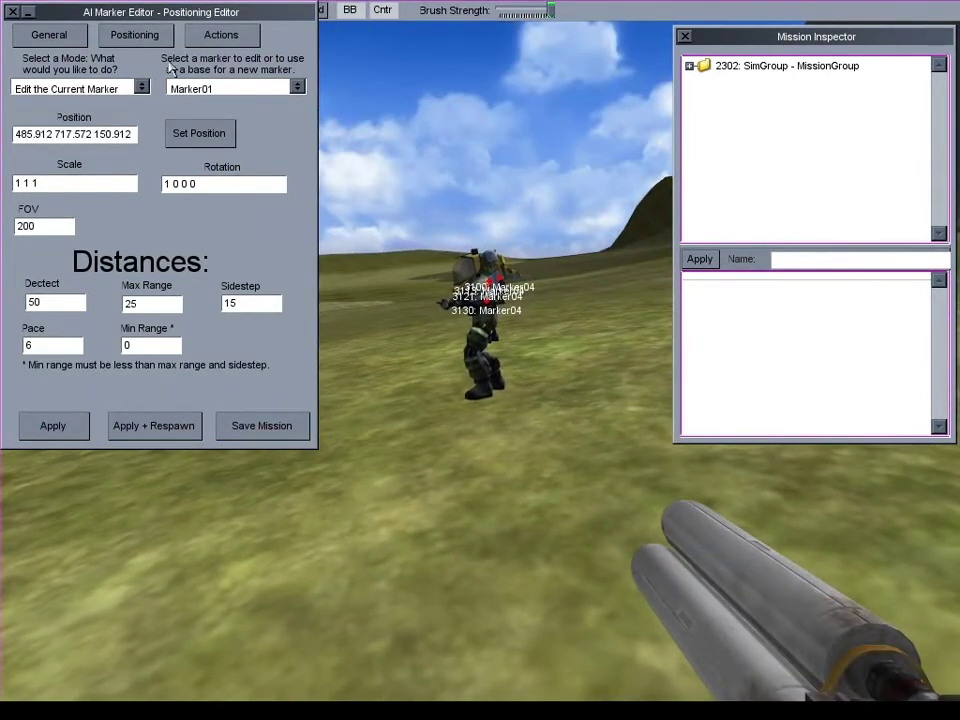
left_click(55, 427)
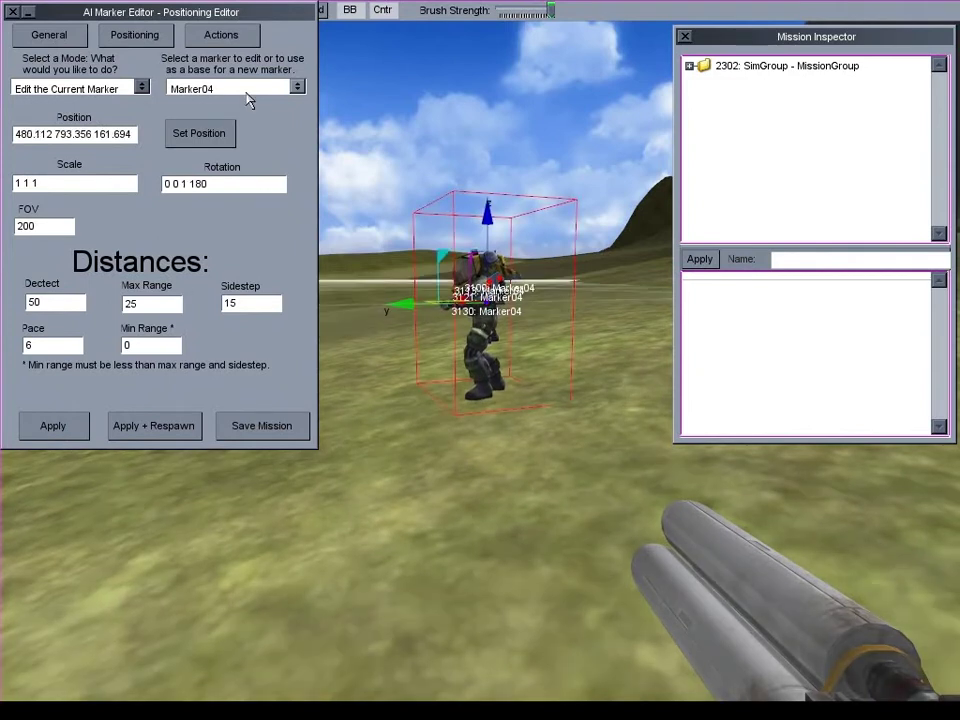
left_click(215, 36)
left_click(70, 130)
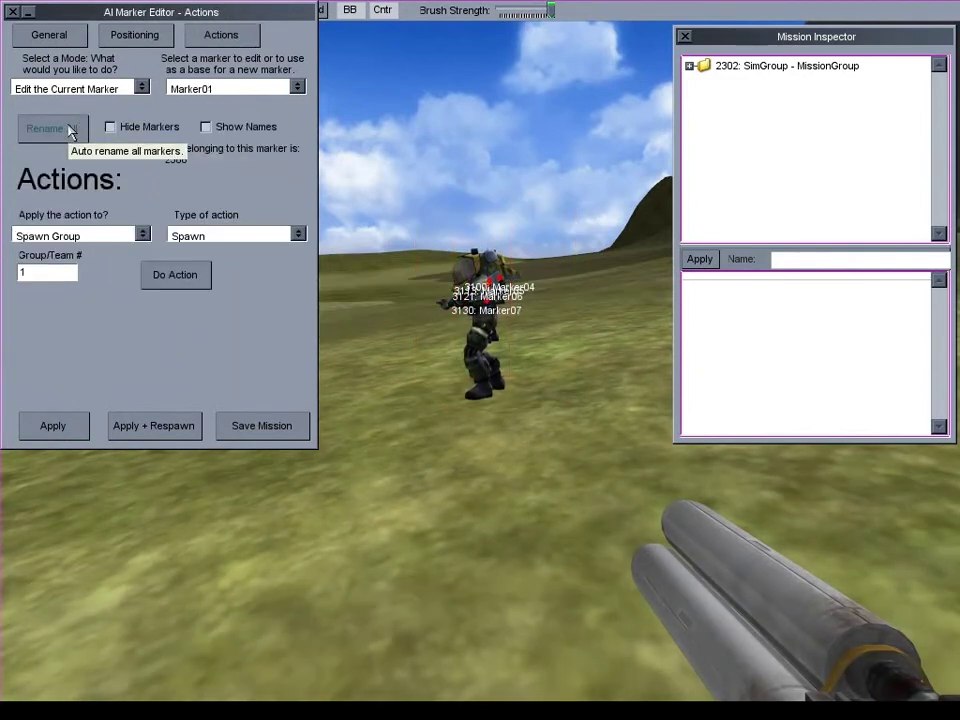
Change Marker07's behavior to Chase, set its team to 2 and apply the changes.
left_click(68, 40)
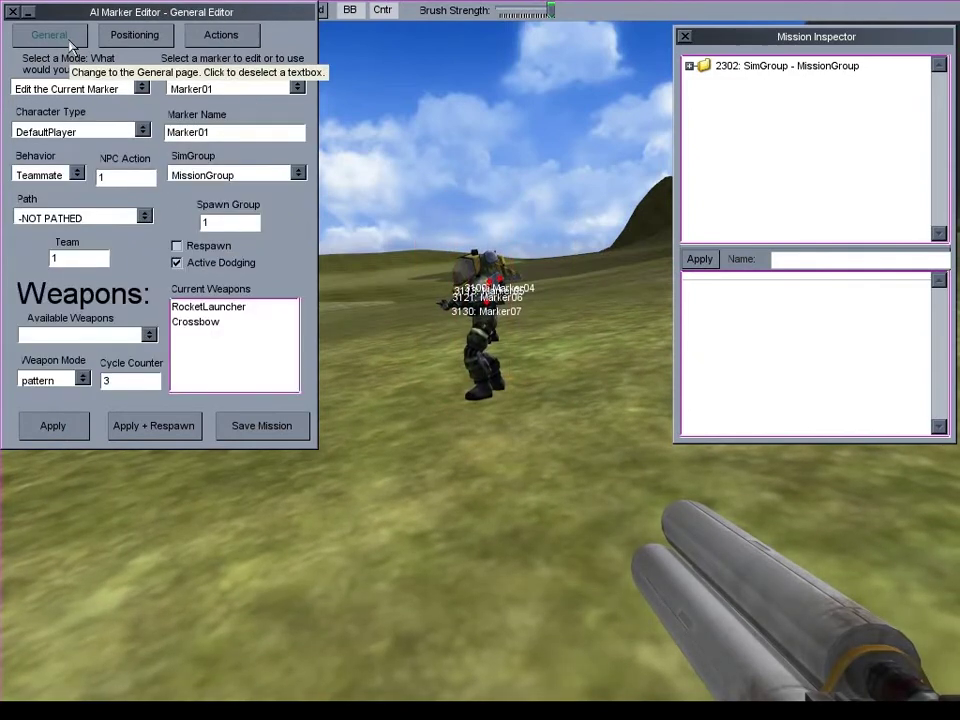
left_click(213, 90)
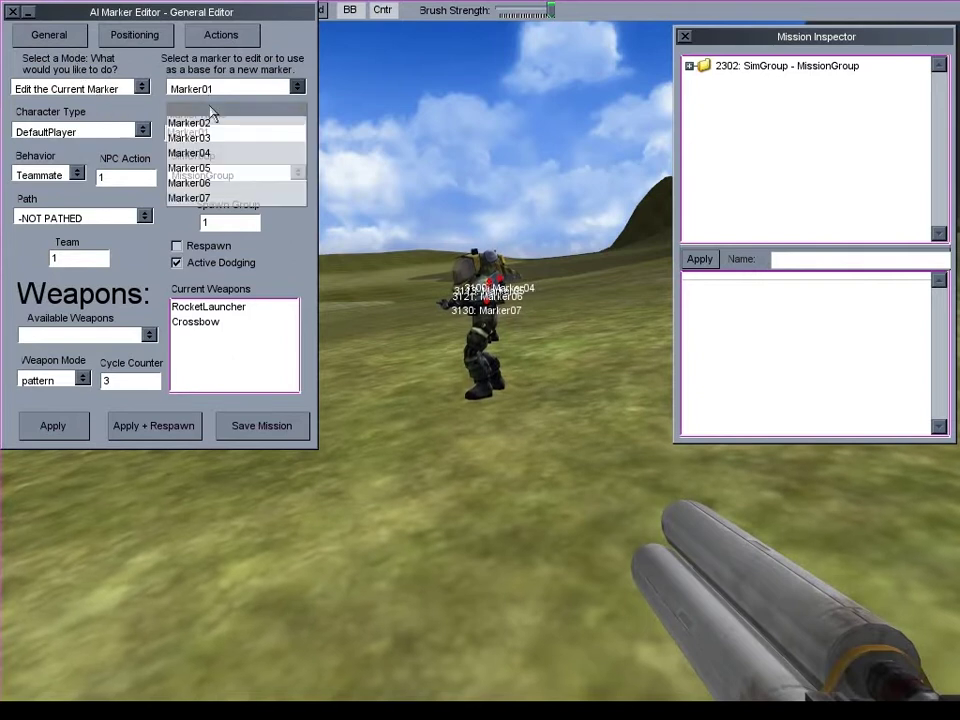
left_click(212, 197)
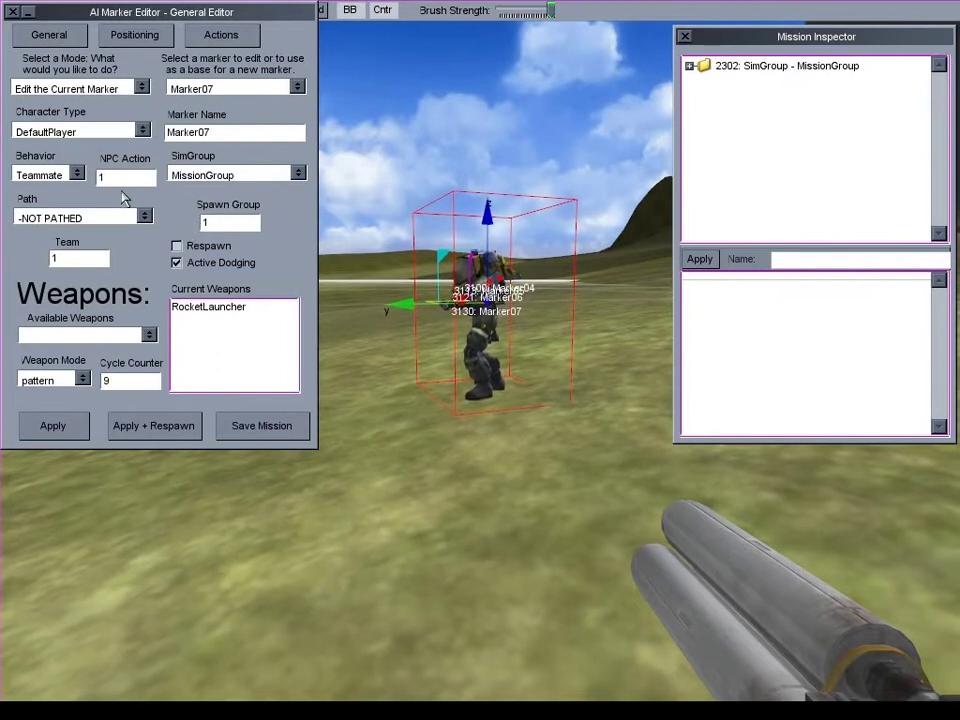
left_click(77, 175)
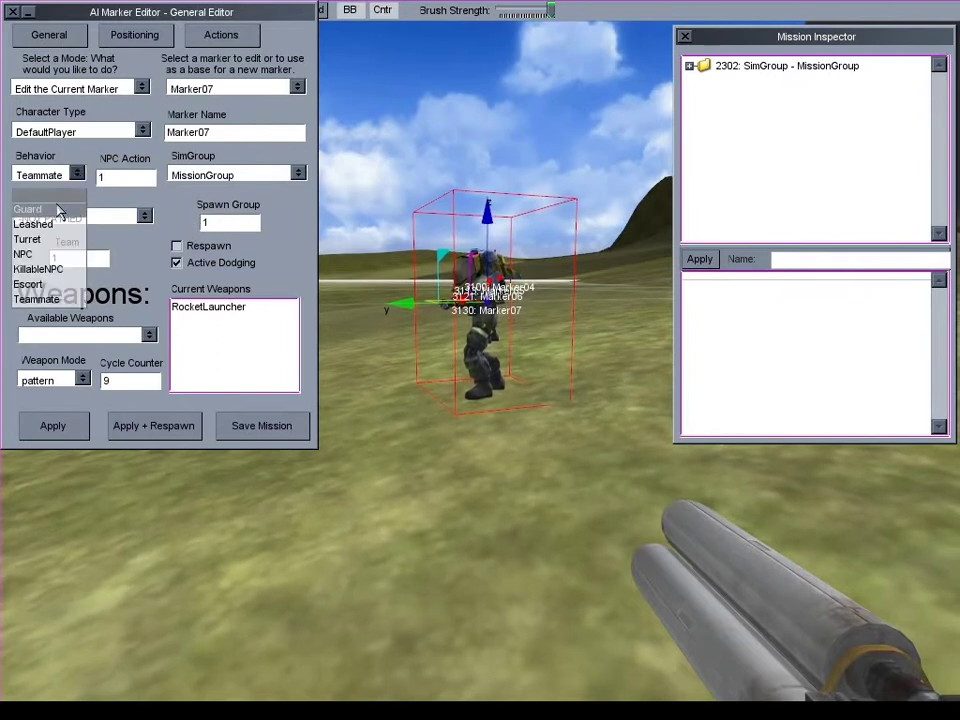
left_click(58, 204)
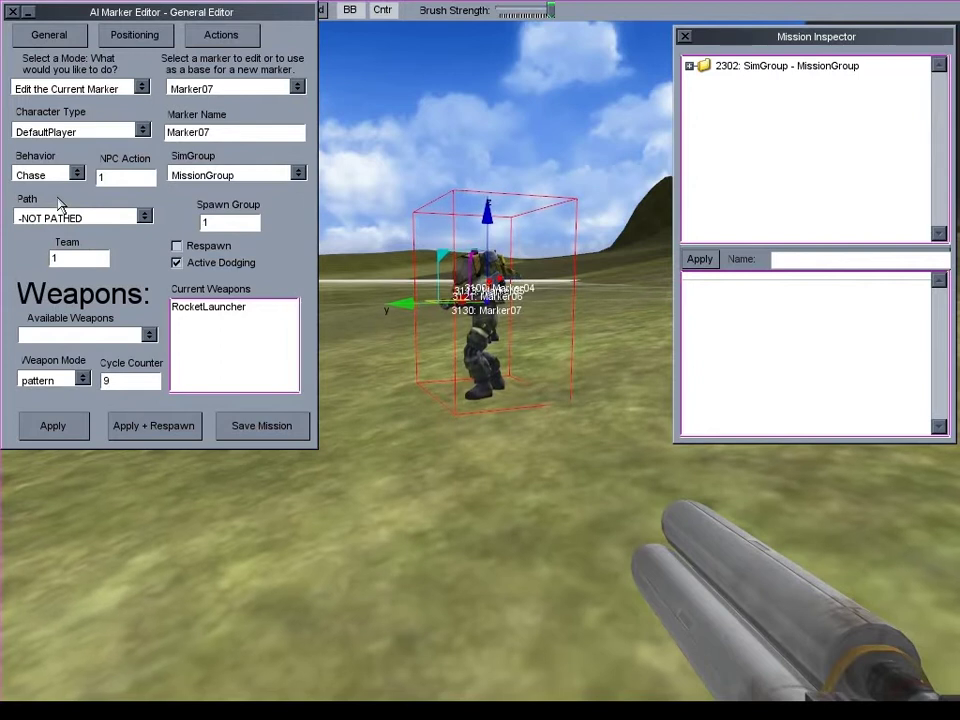
double_click(67, 260)
type("2")
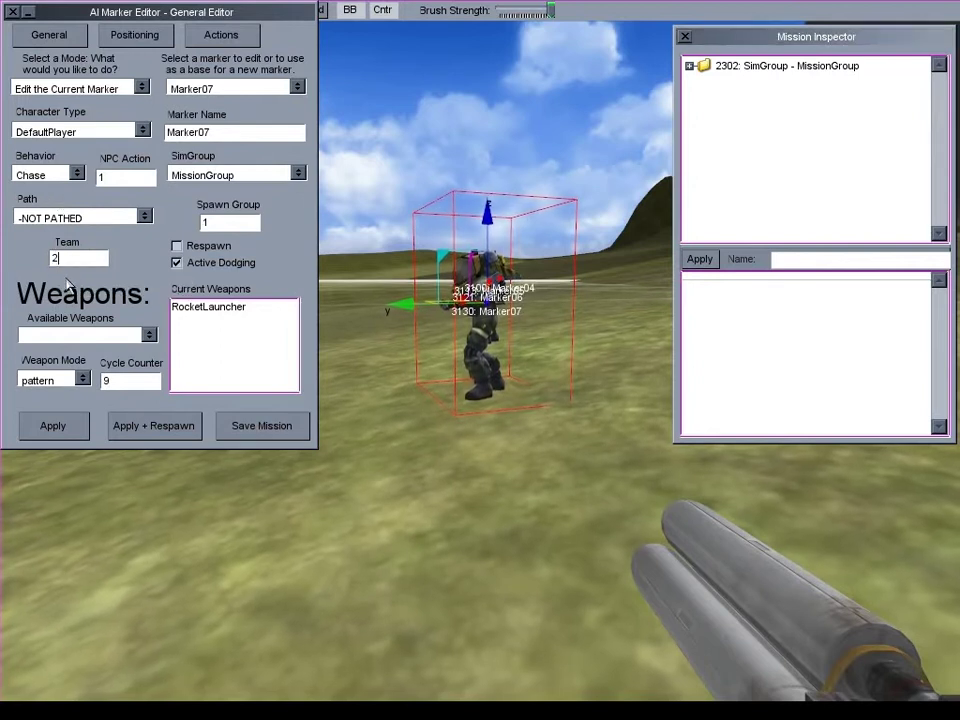
left_click(47, 429)
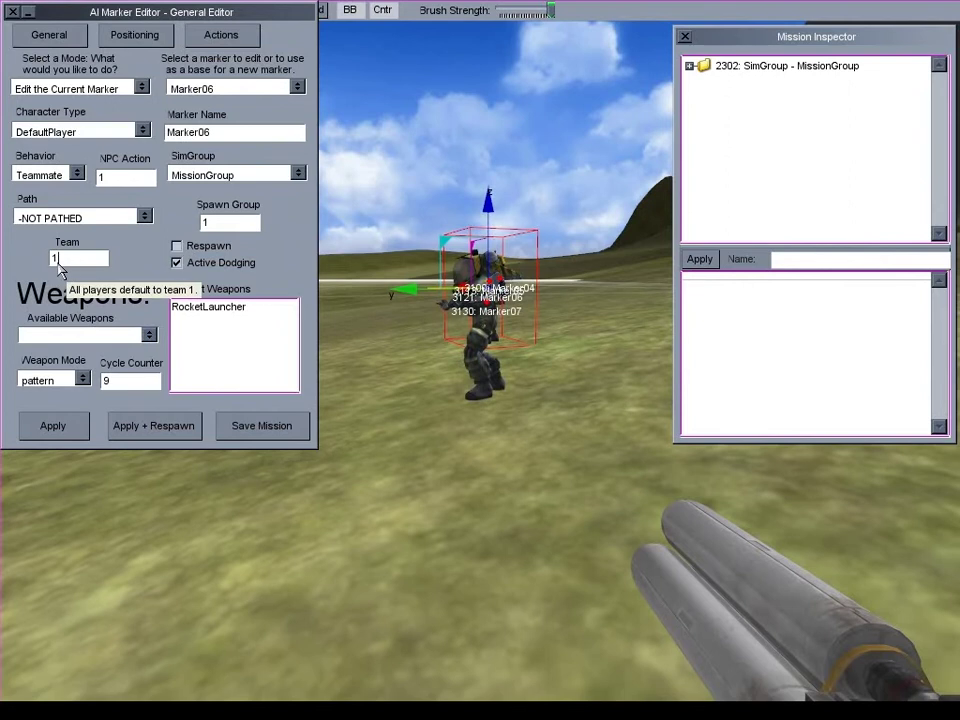
Set Marker06's team to 2, change its behavior to Chase and apply the changes.
double_click(57, 260)
type("2")
left_click(62, 180)
left_click(60, 197)
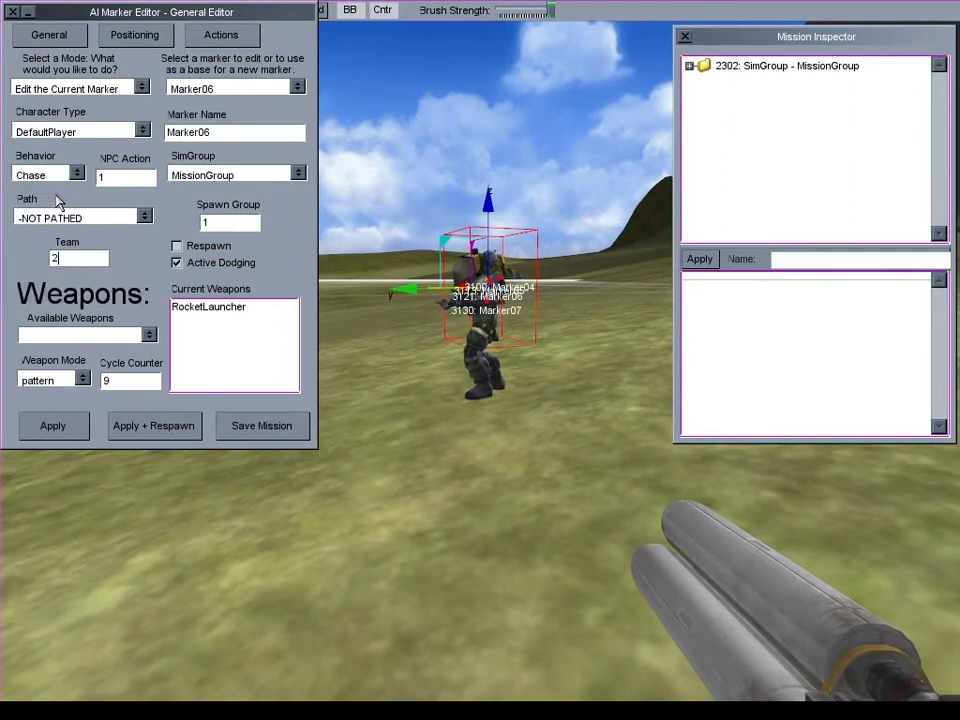
left_click(50, 425)
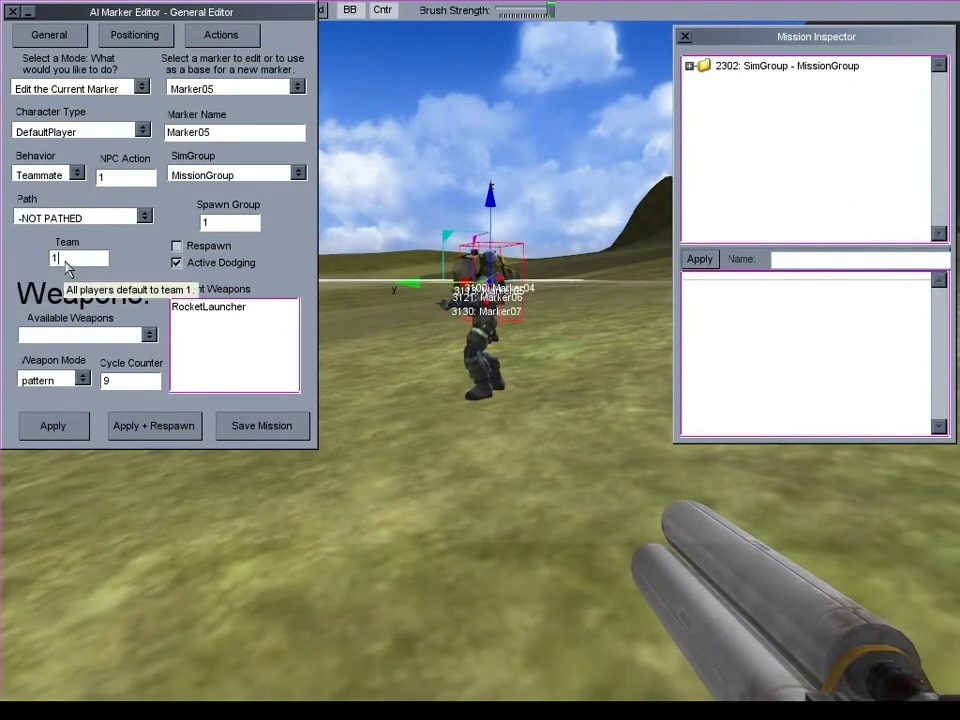
Set Marker05's team to 2, change its behavior to Chase and apply the changes.
double_click(56, 259)
type("2")
left_click(62, 176)
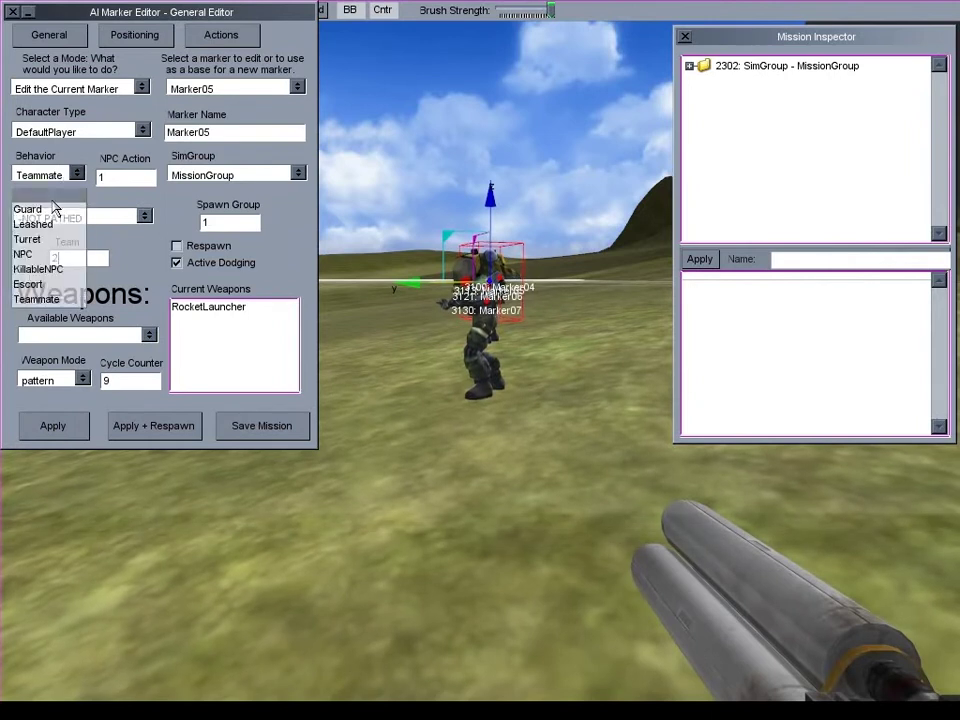
left_click(56, 204)
left_click(50, 424)
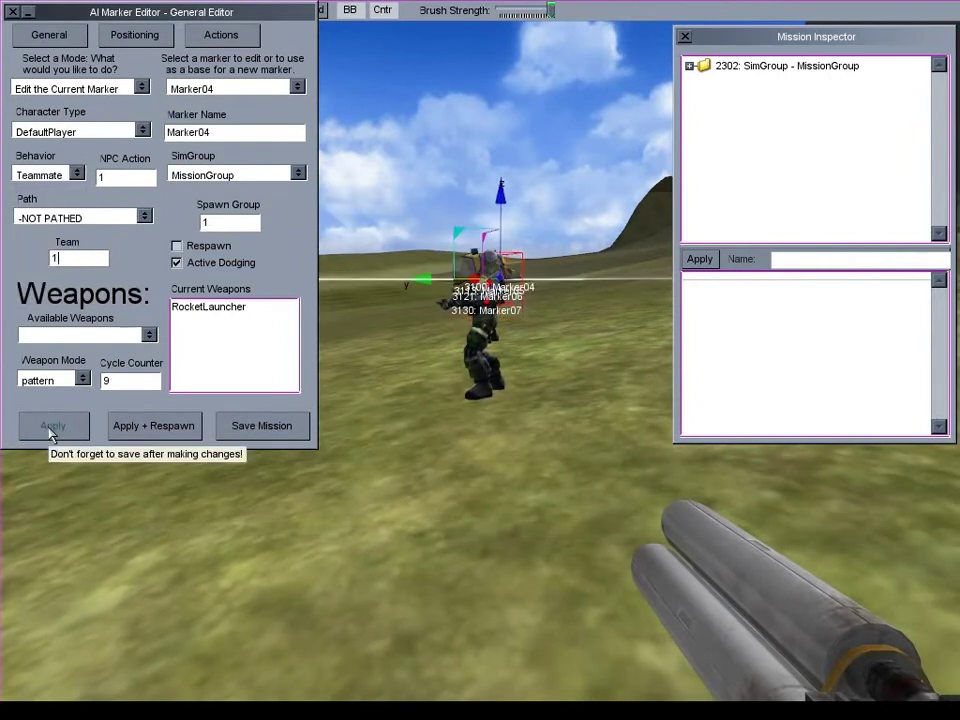
Change Marker04's behavior to Chase, set its team to 2 and apply the changes.
left_click(56, 176)
left_click(54, 204)
double_click(52, 258)
type("2")
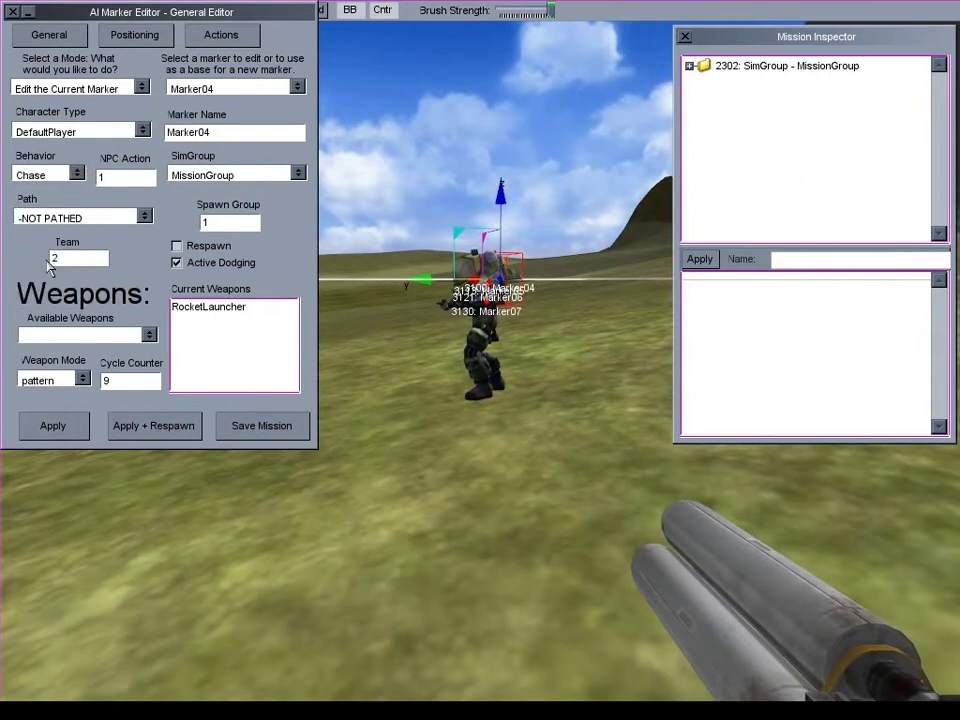
left_click(48, 424)
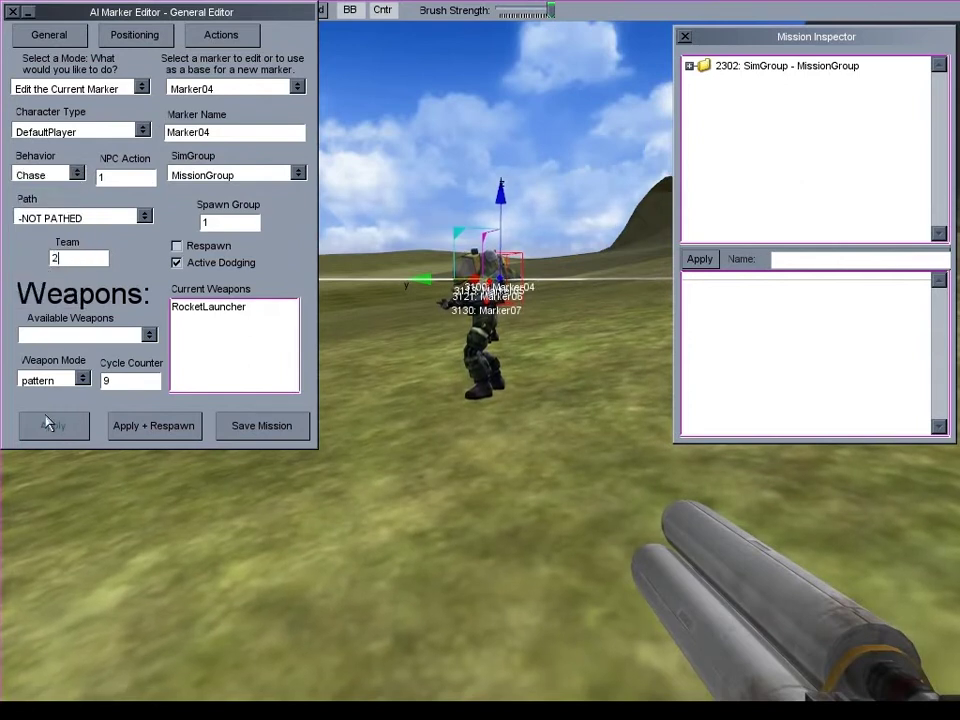
Hide the AI markers in the mission using the AI Marker Editor's Actions options.
left_click(214, 35)
key("Left")
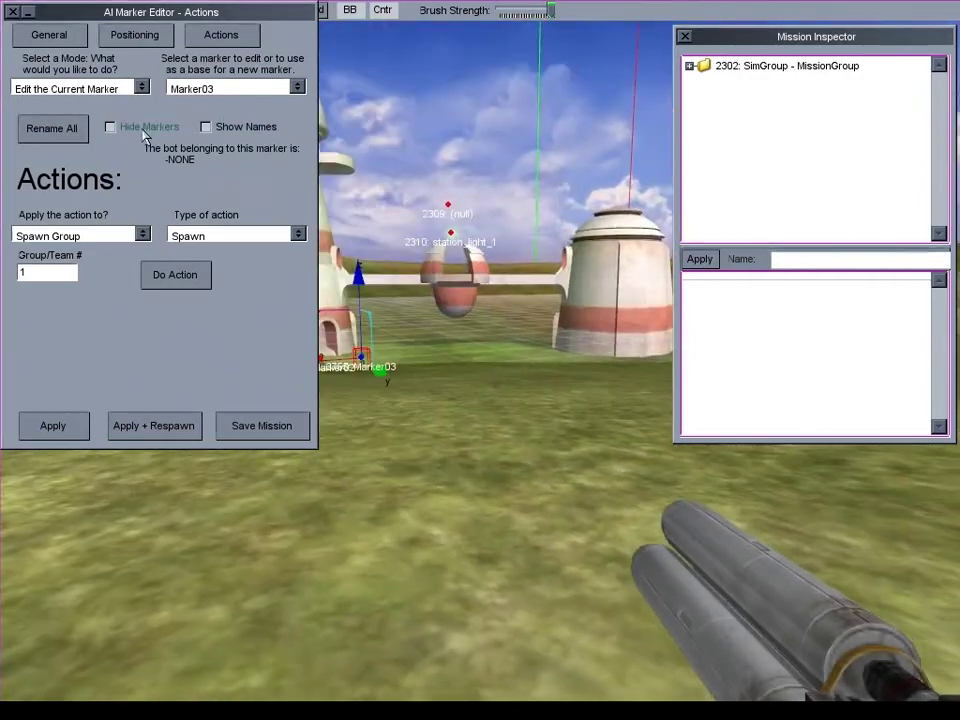
key("w")
key("Right")
key("Left")
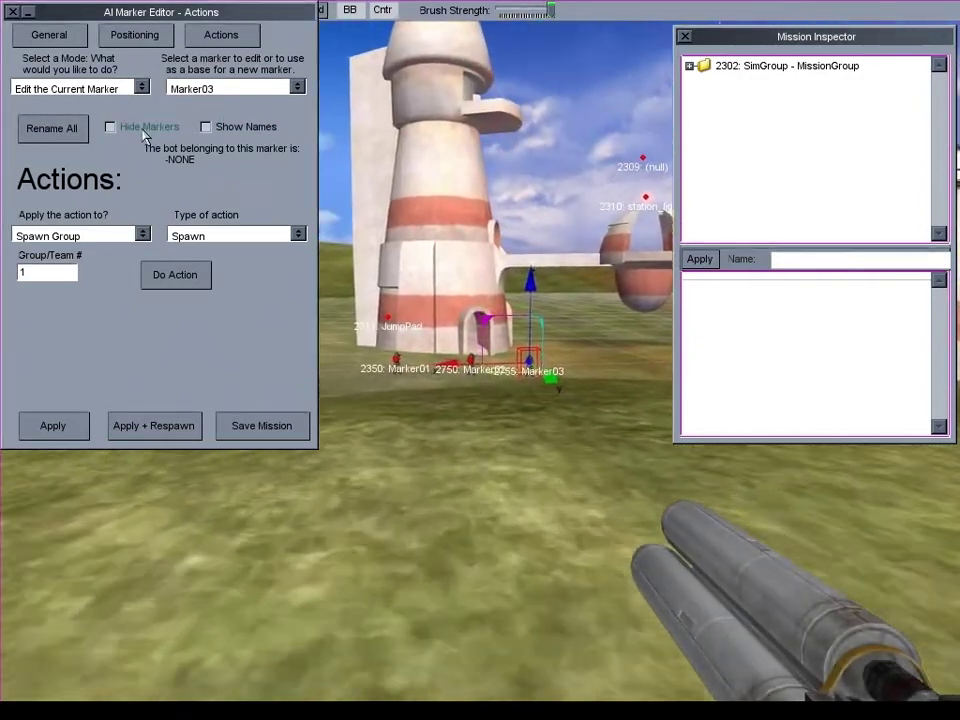
left_click(143, 132)
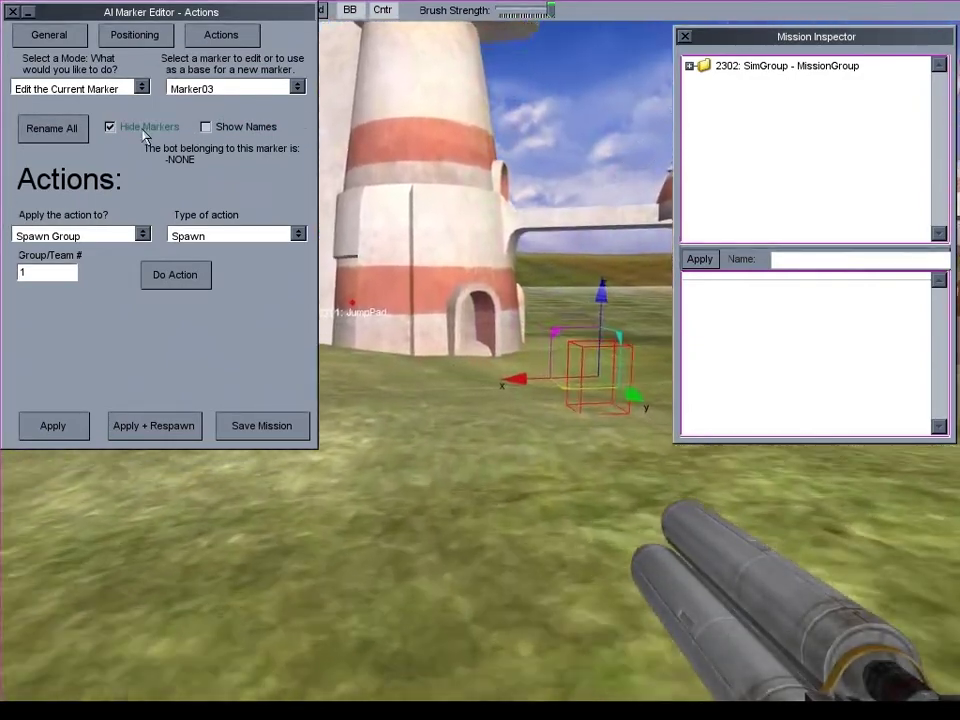
Close the AI Marker Editor and leave the World Editor to return to the running game.
key("Right")
key("w")
key("Escape")
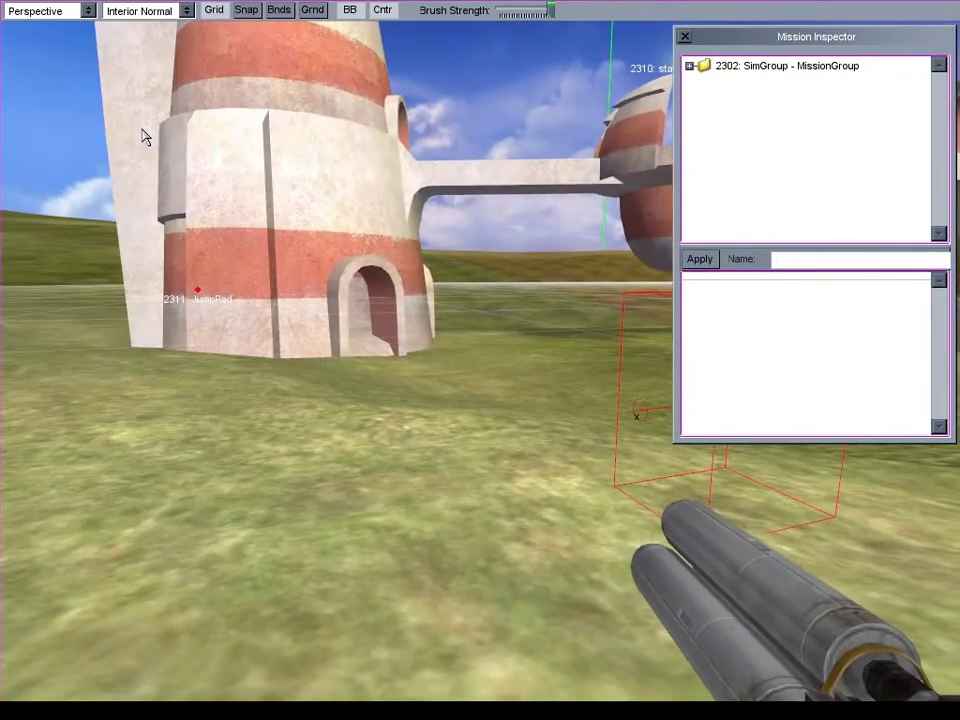
key("F11")
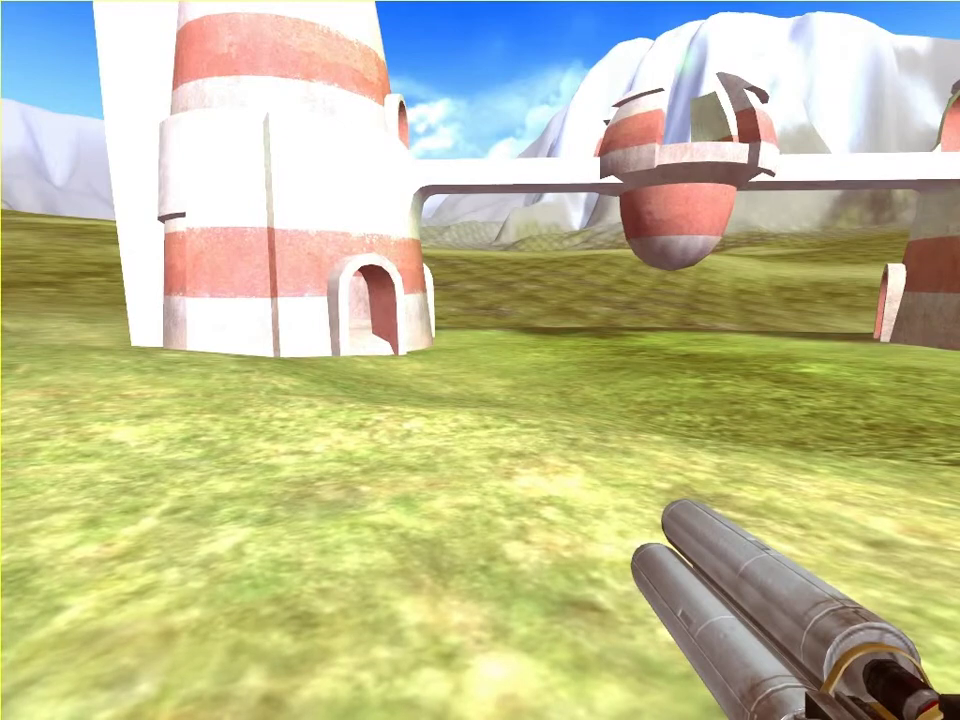
Reopen the AI Marker Editor, spawn the bots of spawn group 1 and fire at the bots to test the team battle.
key("F9")
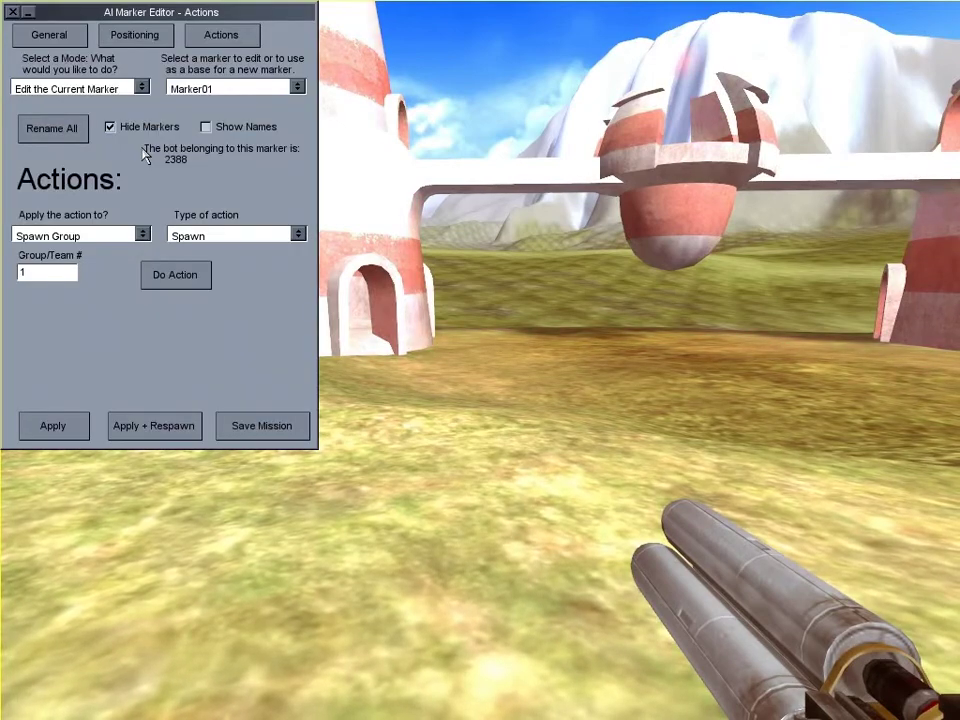
key("a")
key("Right")
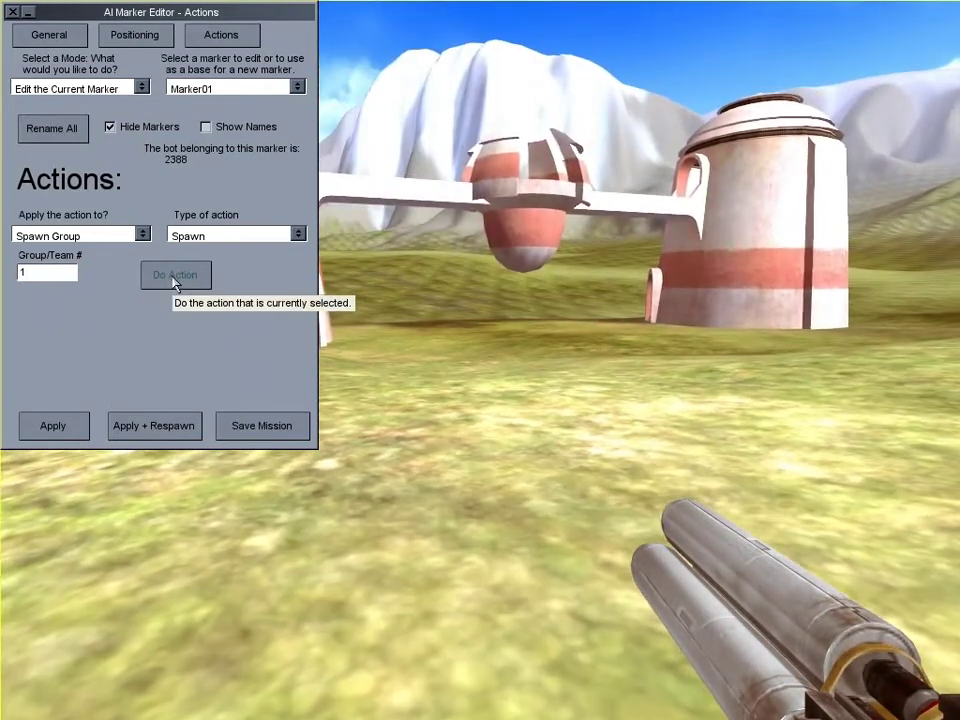
left_click(175, 275)
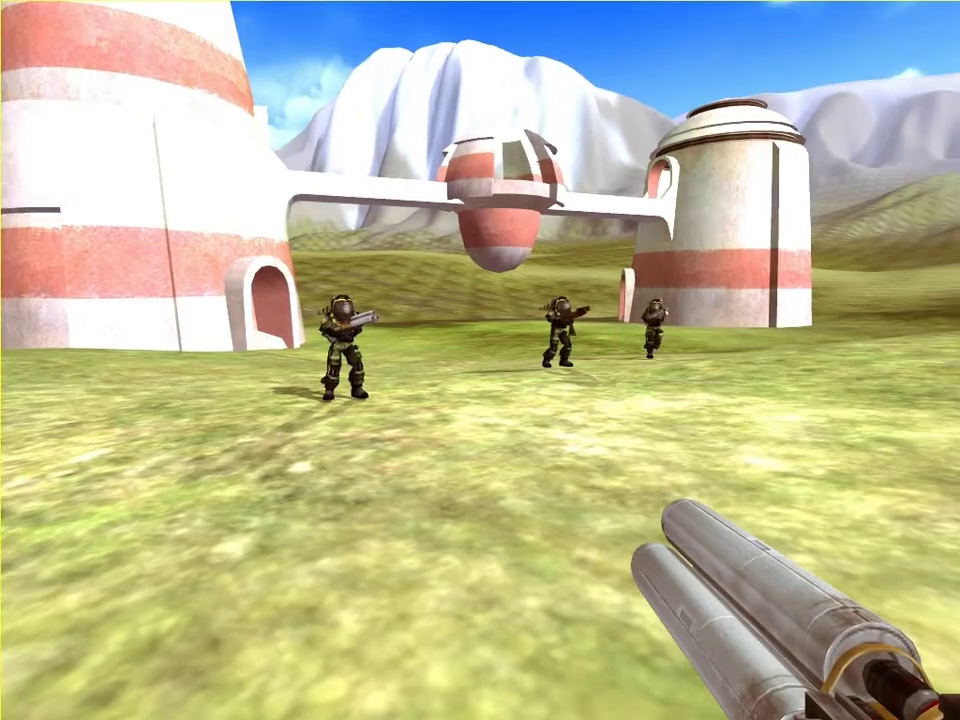
key("s")
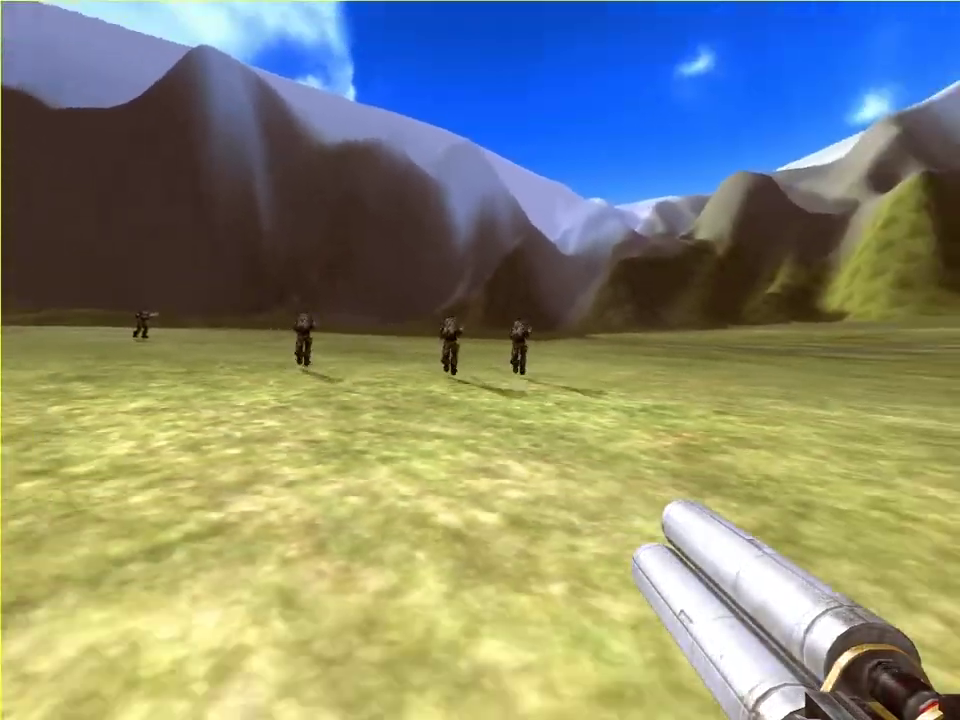
left_click(480, 360)
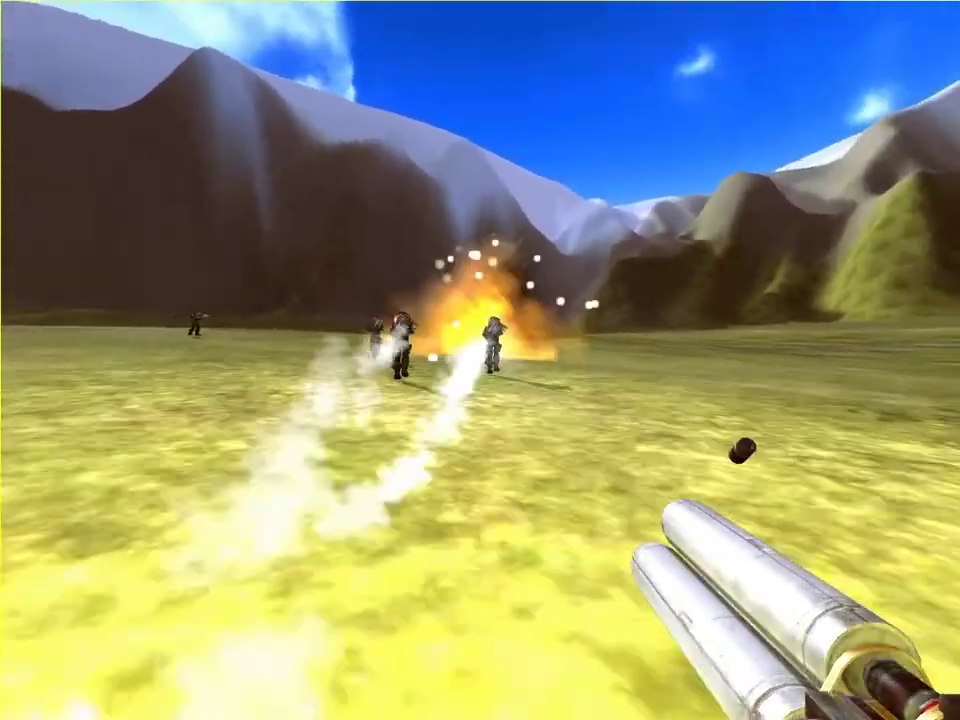